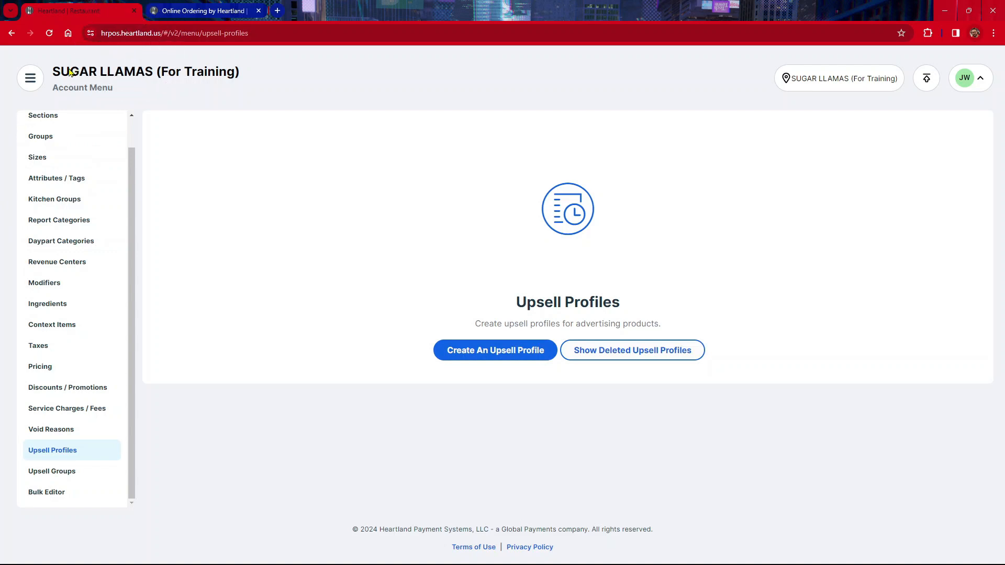
# Start a new upsell profile from the account menu's upsell profiles page
pyautogui.click(30, 79)
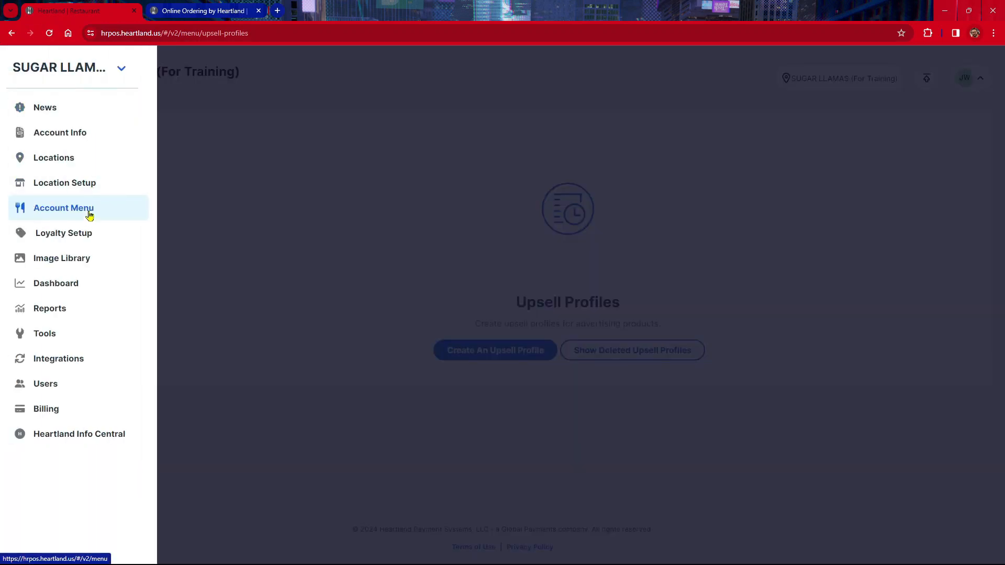
pyautogui.click(89, 213)
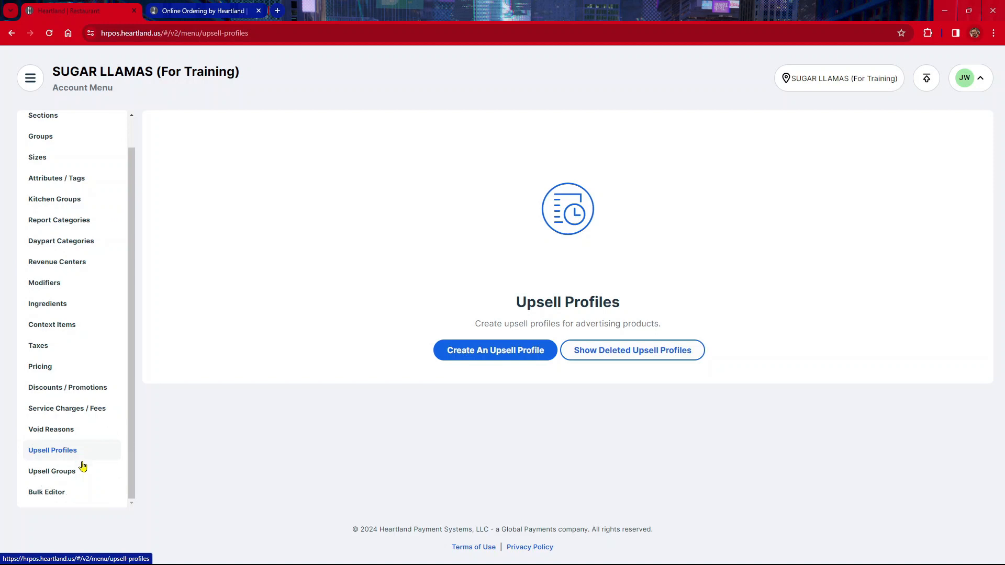
pyautogui.click(82, 472)
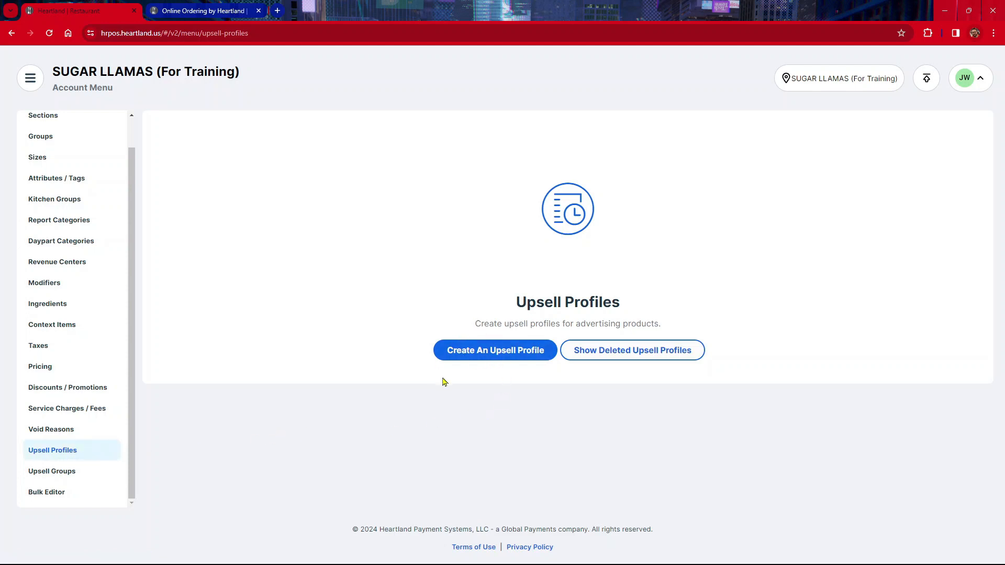
pyautogui.click(496, 357)
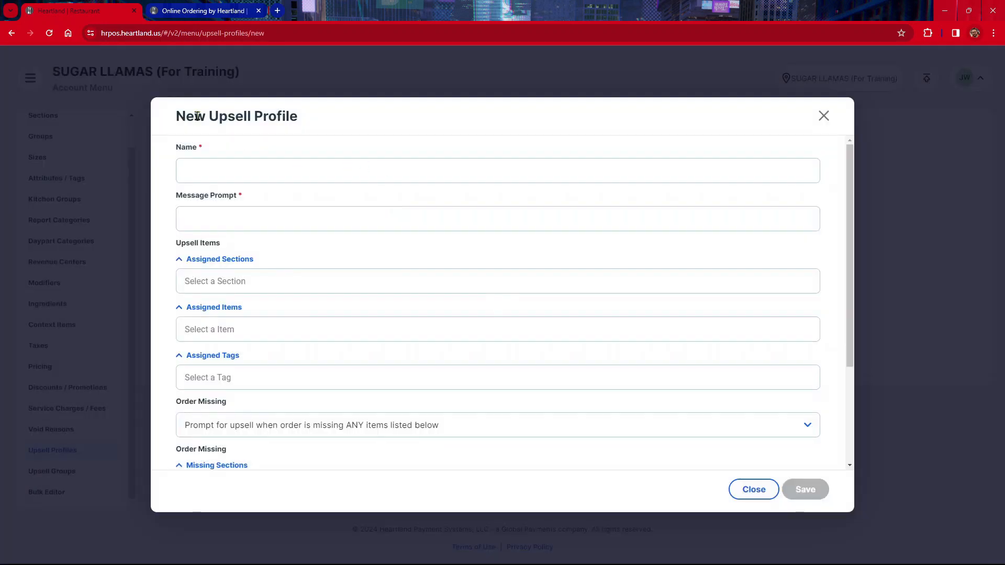
# Name the upsell profile "Add a Drink?" and set its message prompt to "Would you like to add a Drink to your order?"
pyautogui.click(228, 171)
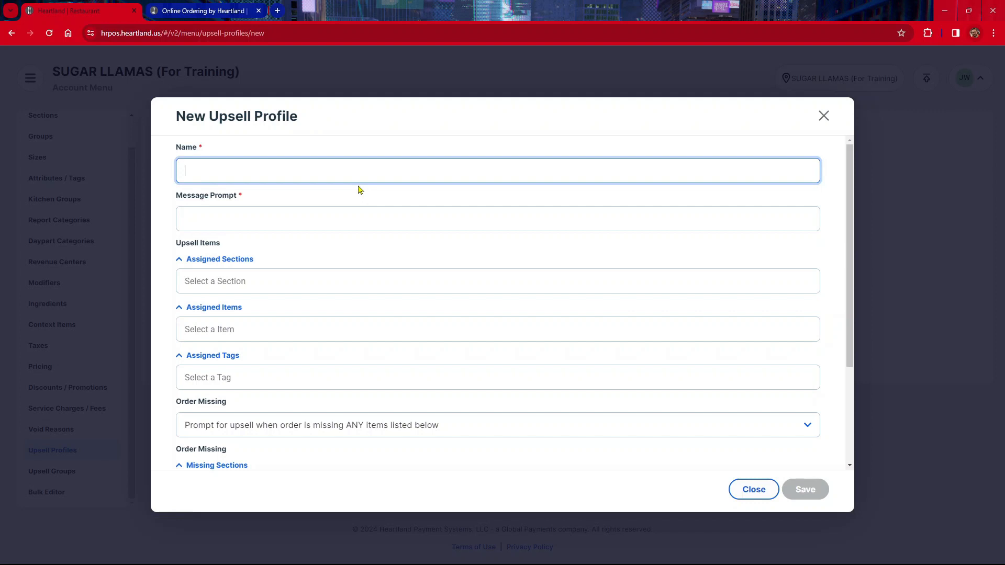
pyautogui.write('A')
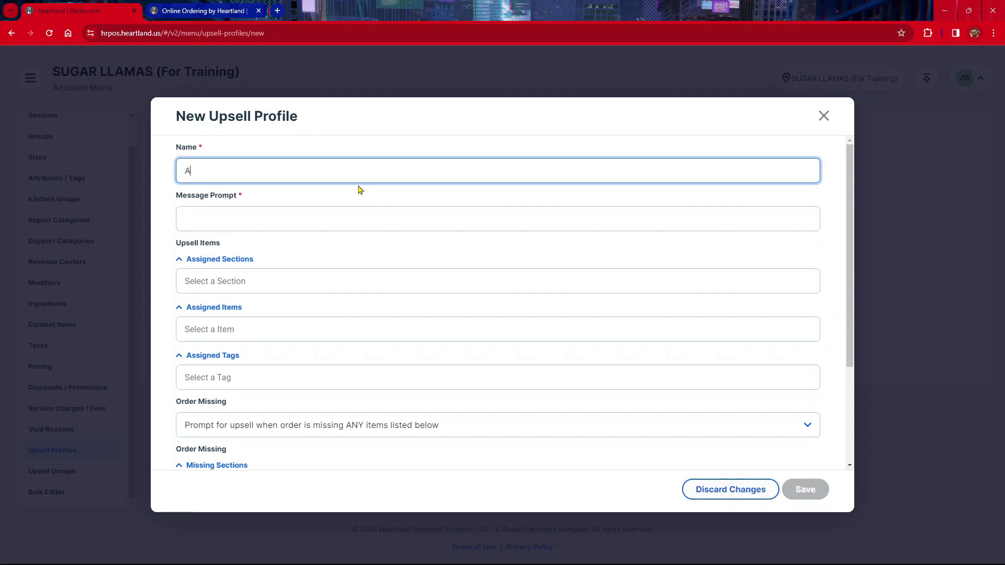
pyautogui.write('dd a Drink?')
pyautogui.click(236, 219)
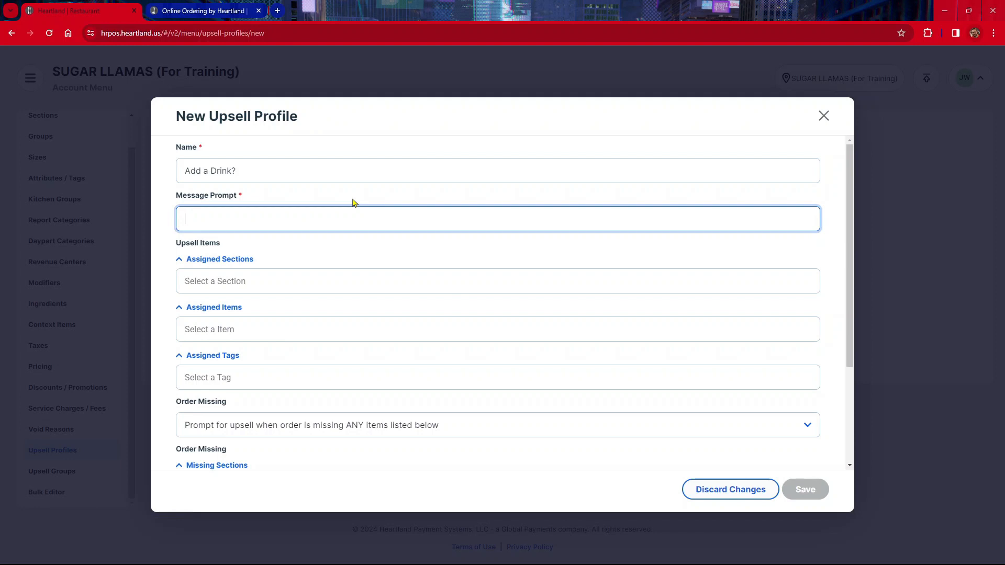
pyautogui.write('Would')
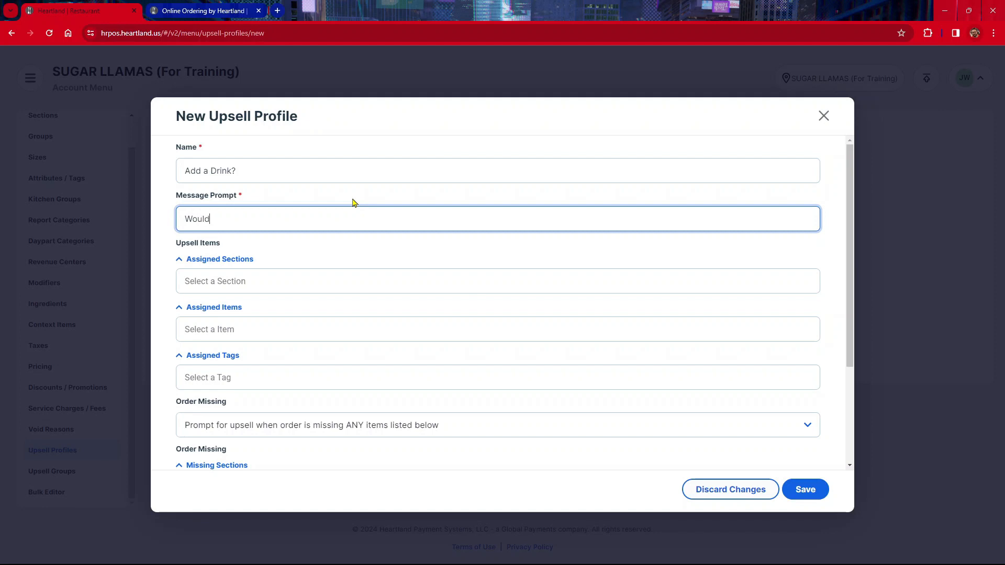
pyautogui.write(' you like to add a')
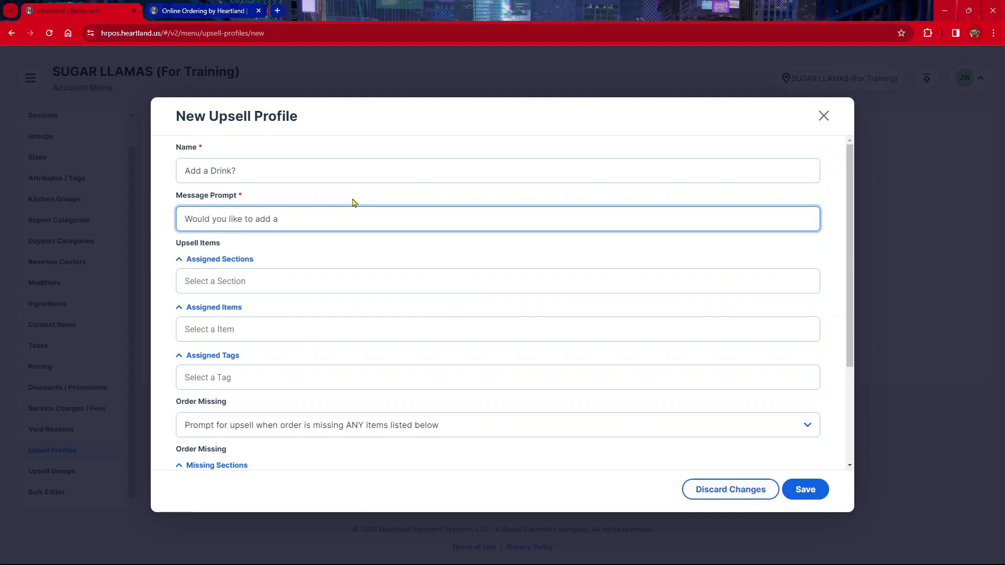
pyautogui.write(' Drink to your order?')
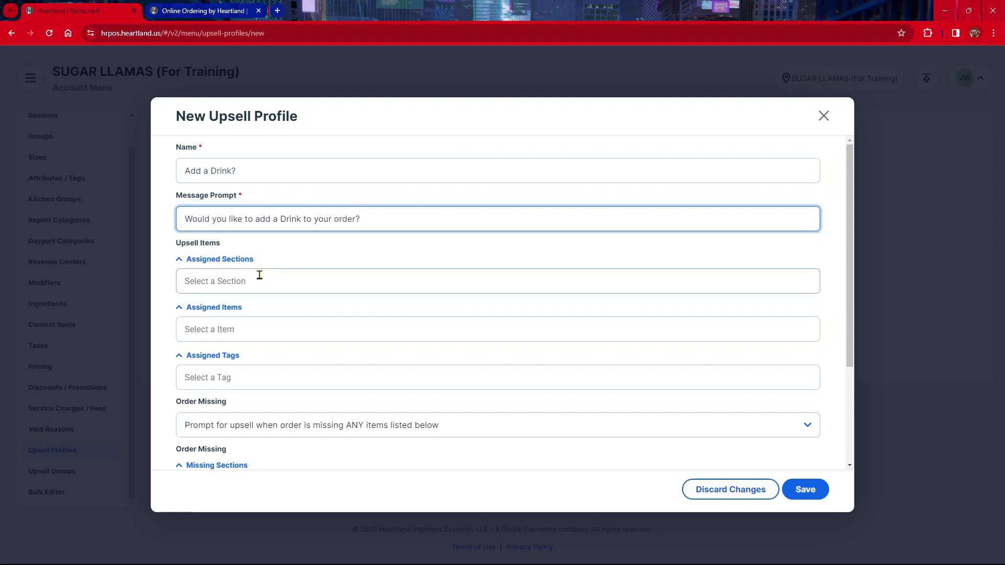
pyautogui.click(212, 250)
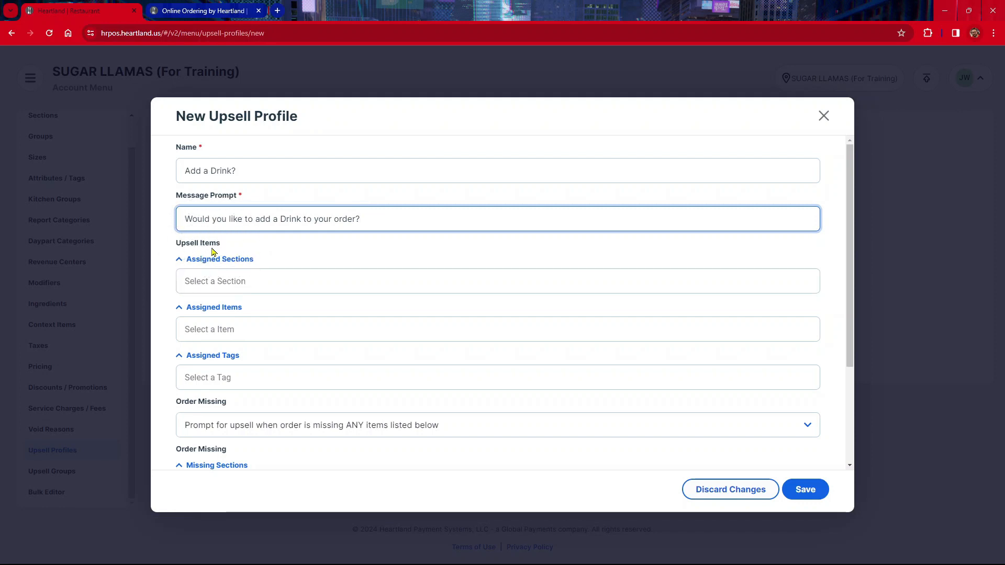
pyautogui.click(208, 309)
pyautogui.click(209, 311)
pyautogui.click(209, 315)
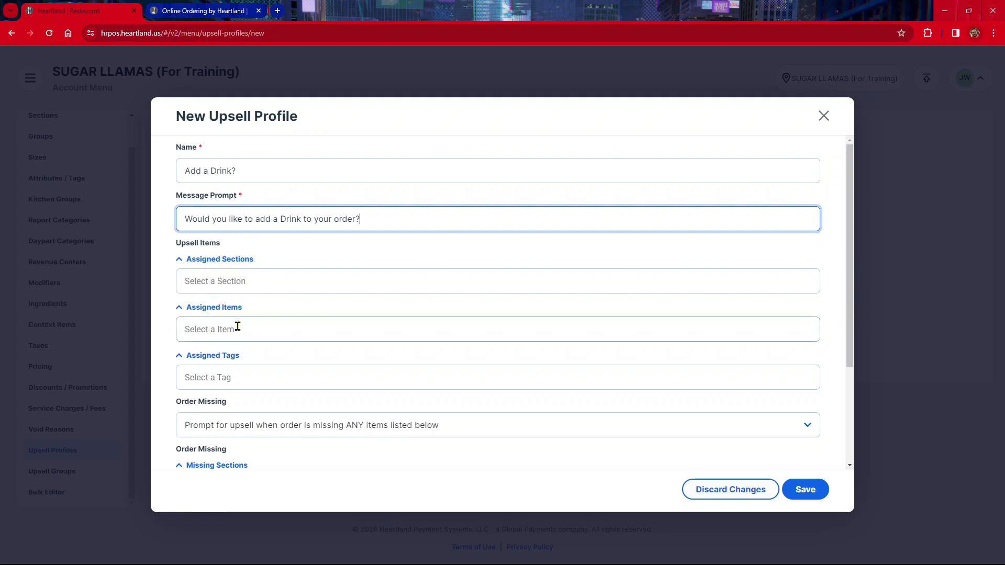
pyautogui.click(204, 365)
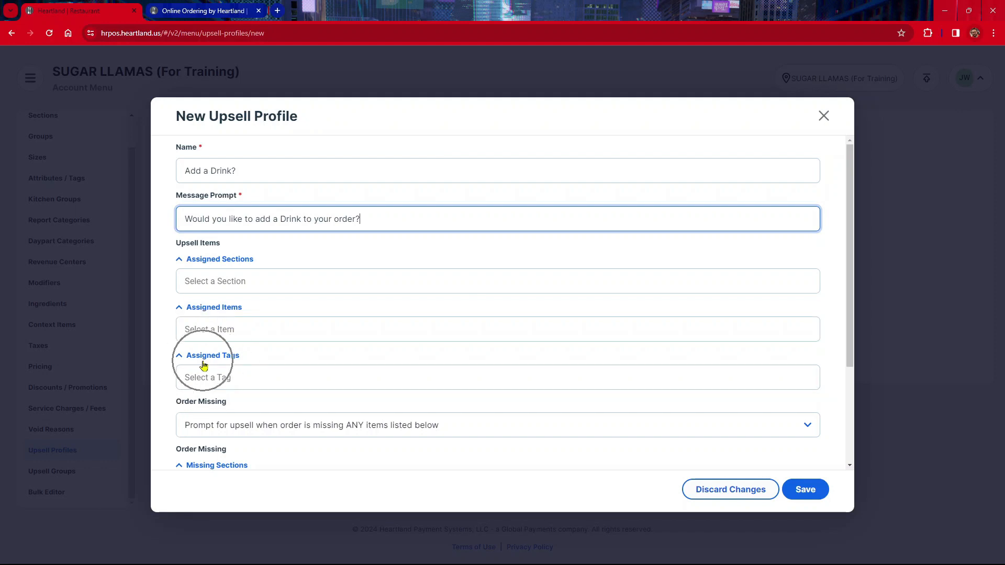
pyautogui.click(227, 377)
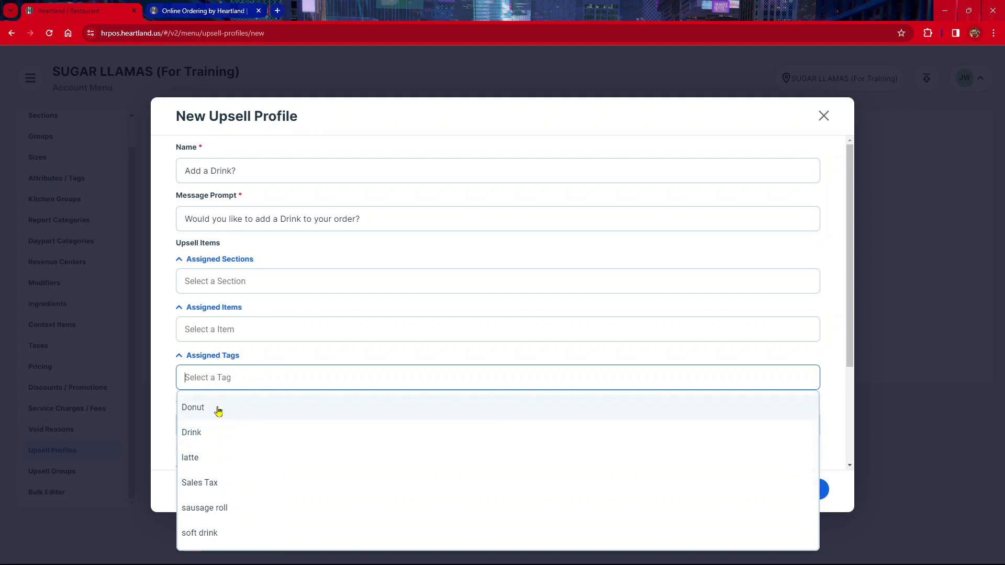
pyautogui.click(304, 361)
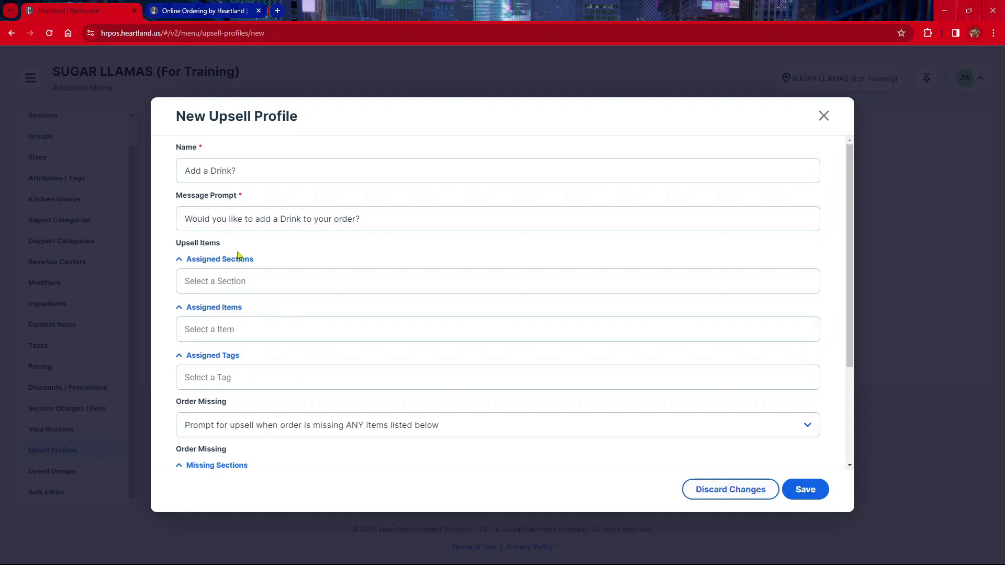
# Assign the Hot Coffee & Hot Drinks section to the profile's upsell items
pyautogui.click(256, 284)
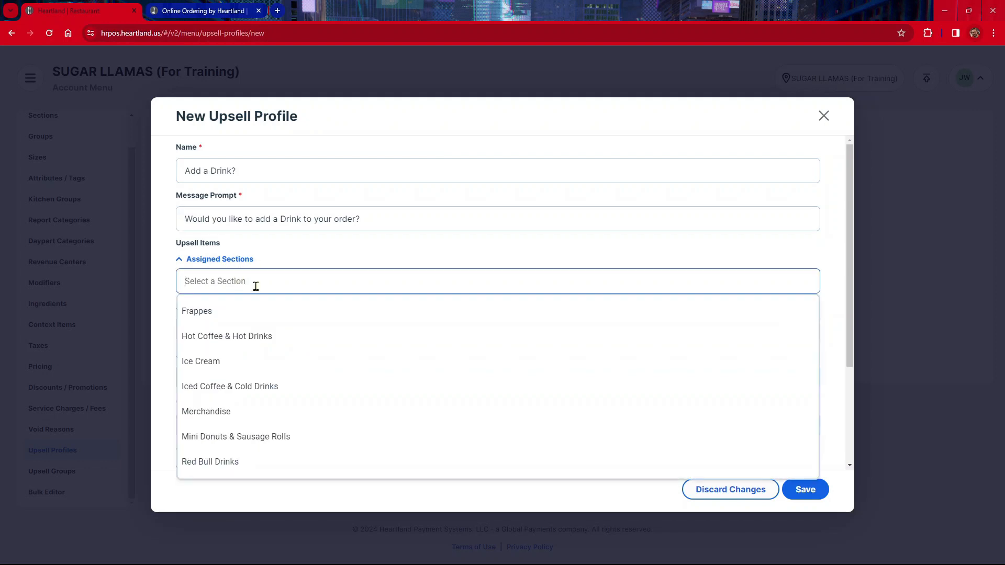
pyautogui.click(246, 342)
pyautogui.click(264, 319)
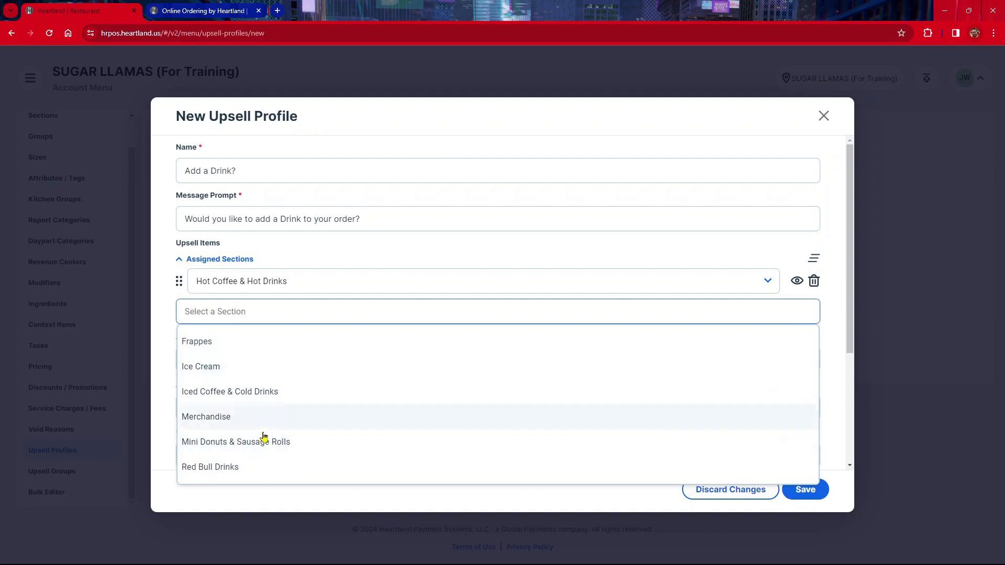
pyautogui.click(292, 266)
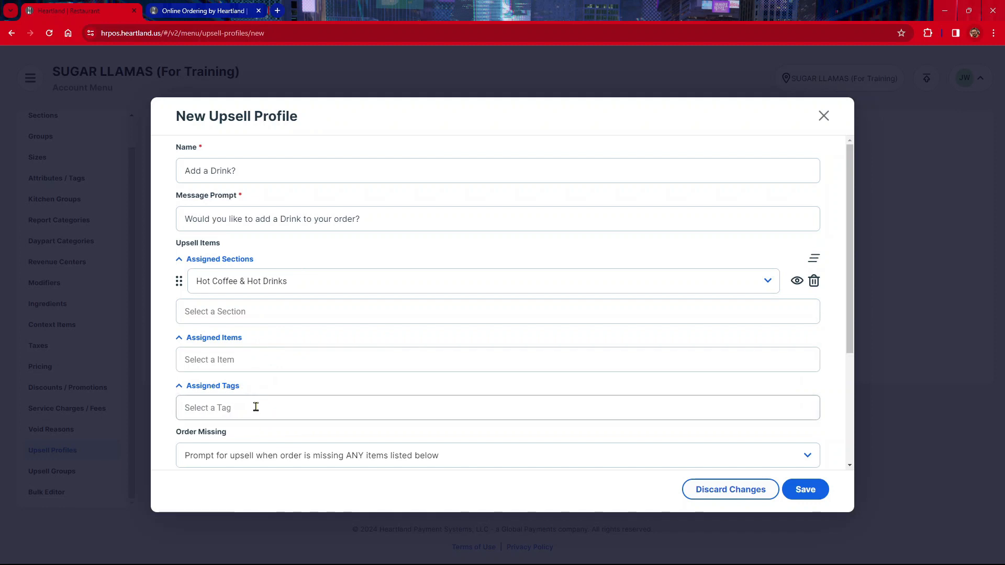
# Add Frappes, Hot Coffee & Hot Drinks, and Iced Coffee & Cold Drinks as missing sections under the profile's Order Missing condition
pyautogui.scroll(-2, 278, 397)
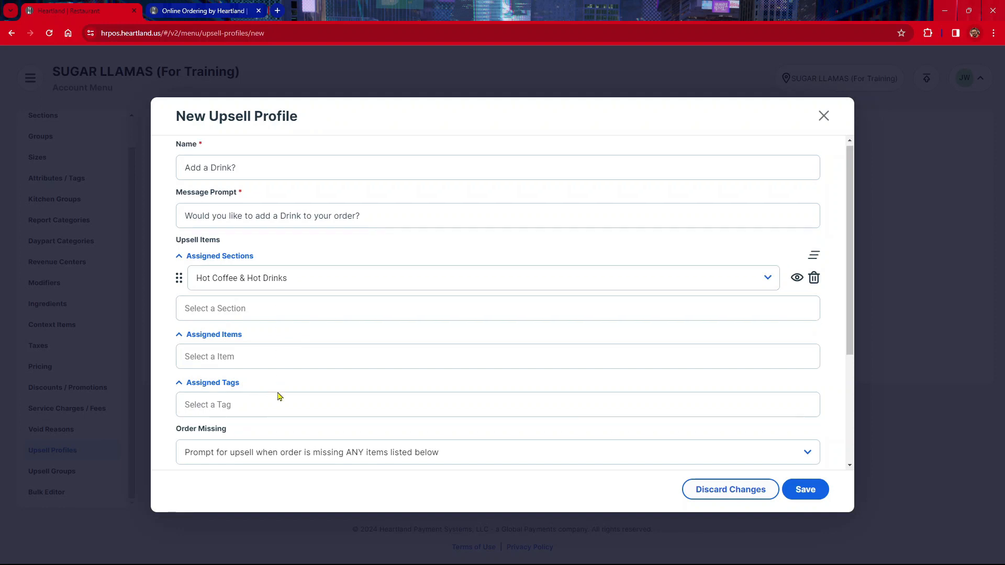
pyautogui.scroll(-2, 278, 397)
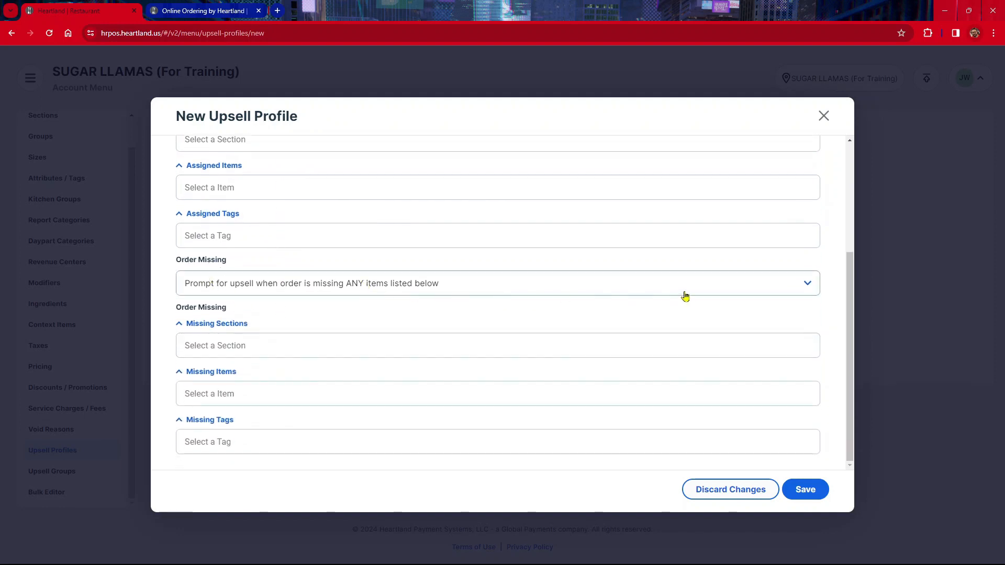
pyautogui.click(808, 287)
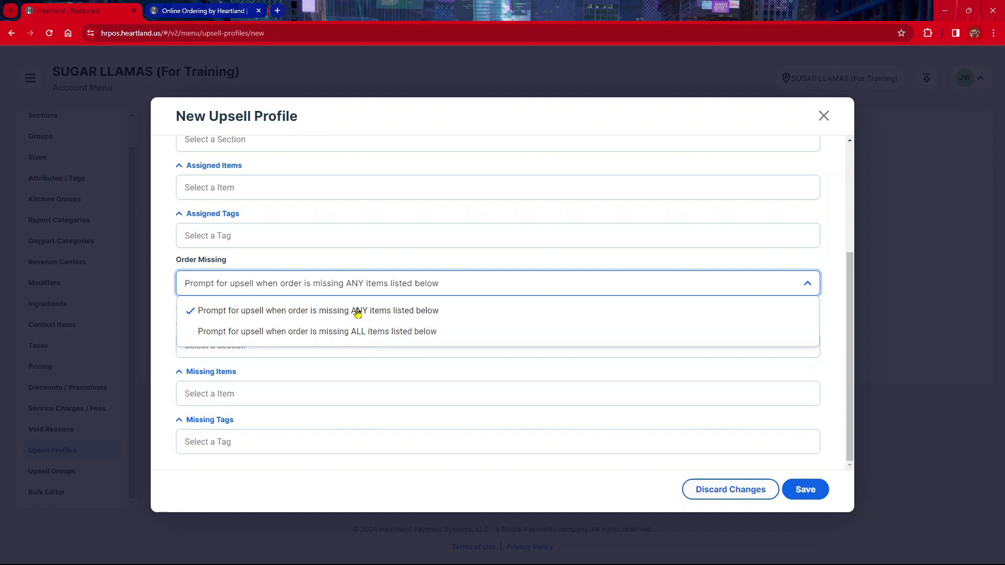
pyautogui.click(364, 258)
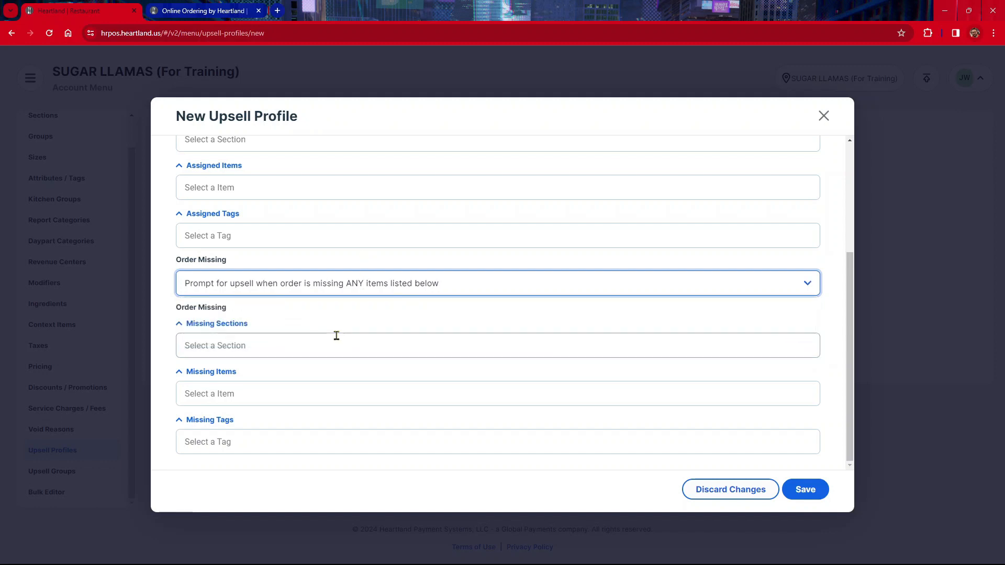
pyautogui.click(236, 345)
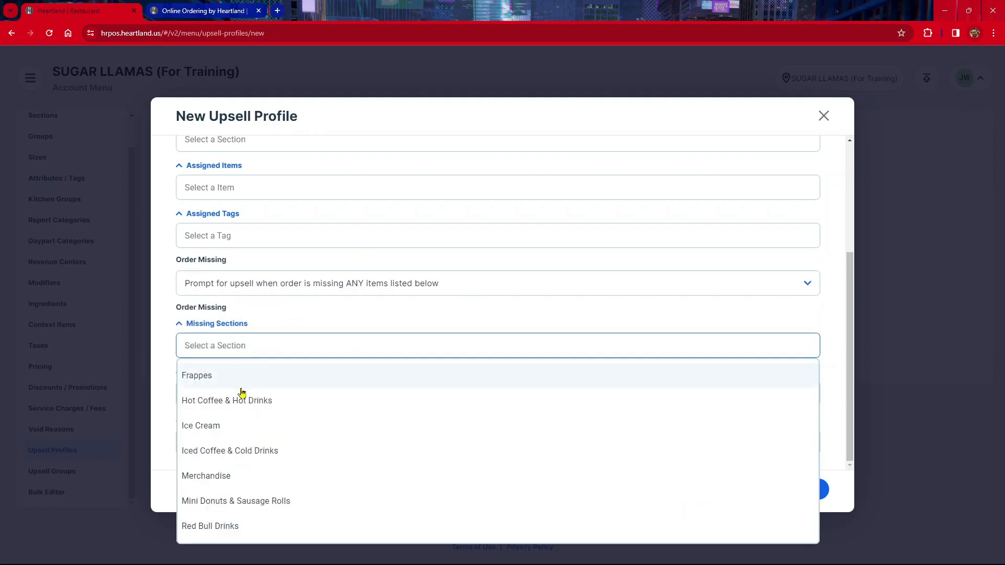
pyautogui.click(241, 387)
pyautogui.click(254, 381)
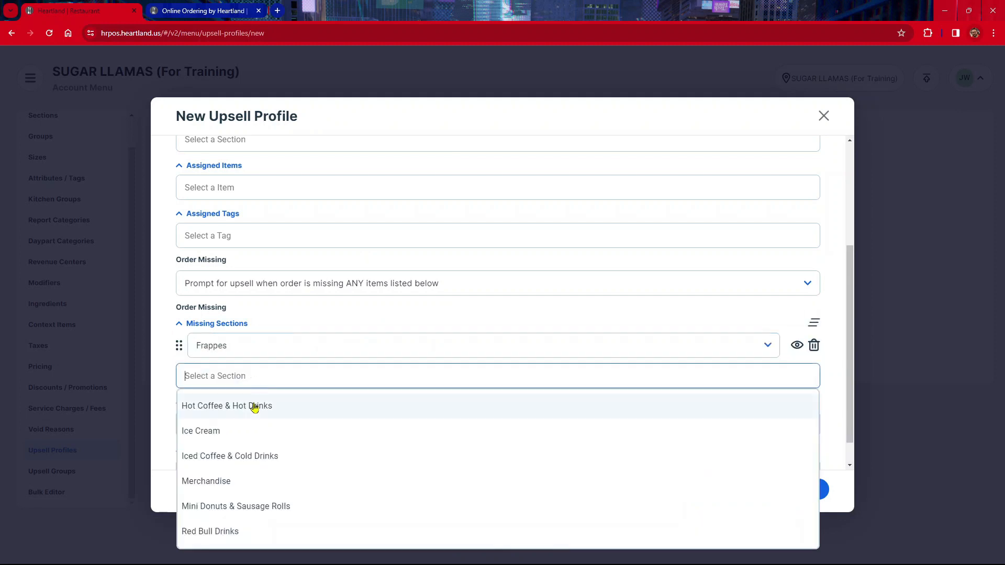
pyautogui.click(253, 406)
pyautogui.click(253, 404)
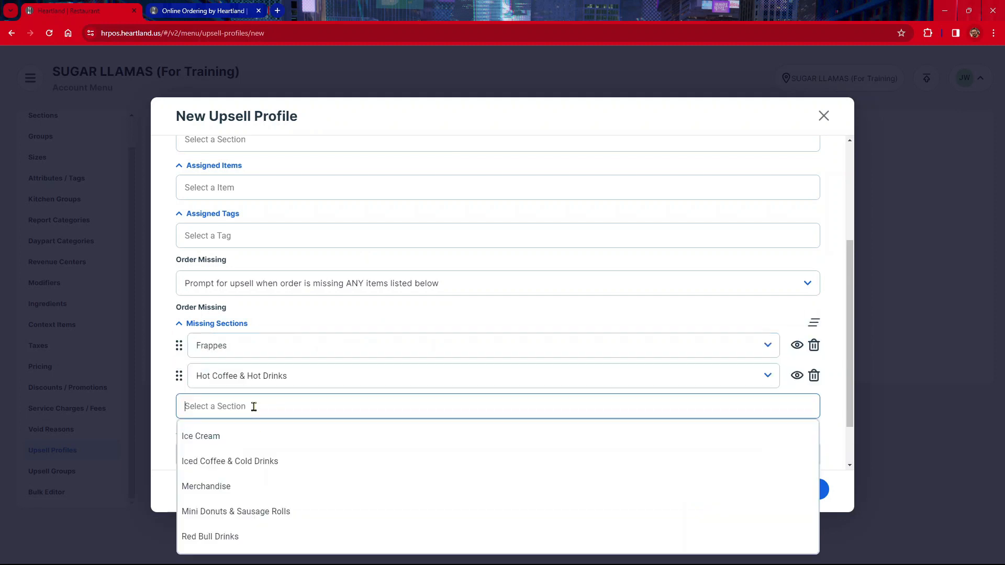
pyautogui.click(253, 463)
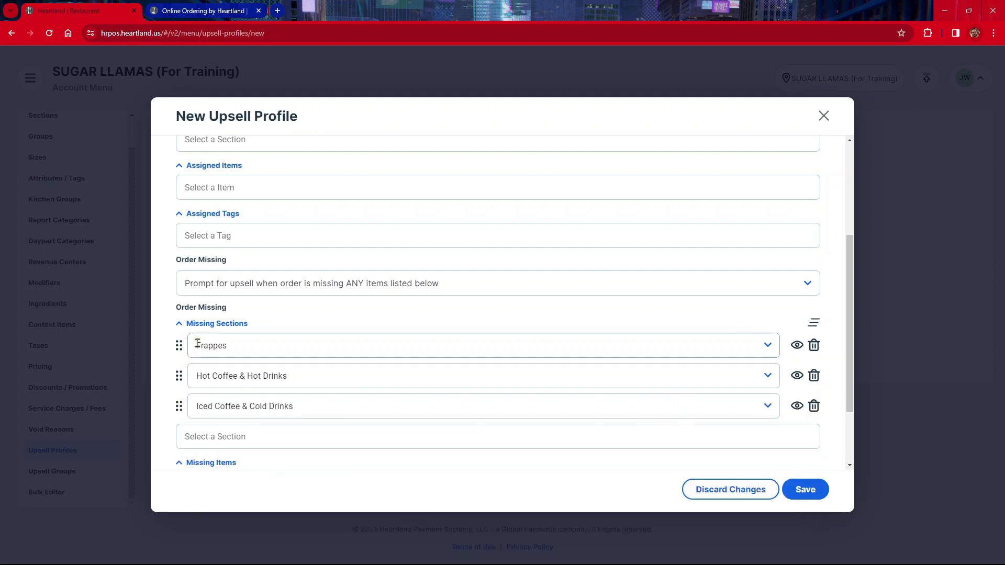
# Reorder the missing sections so Frappes comes last, below Iced Coffee & Cold Drinks
pyautogui.moveTo(180, 345); pyautogui.dragTo(180, 398)
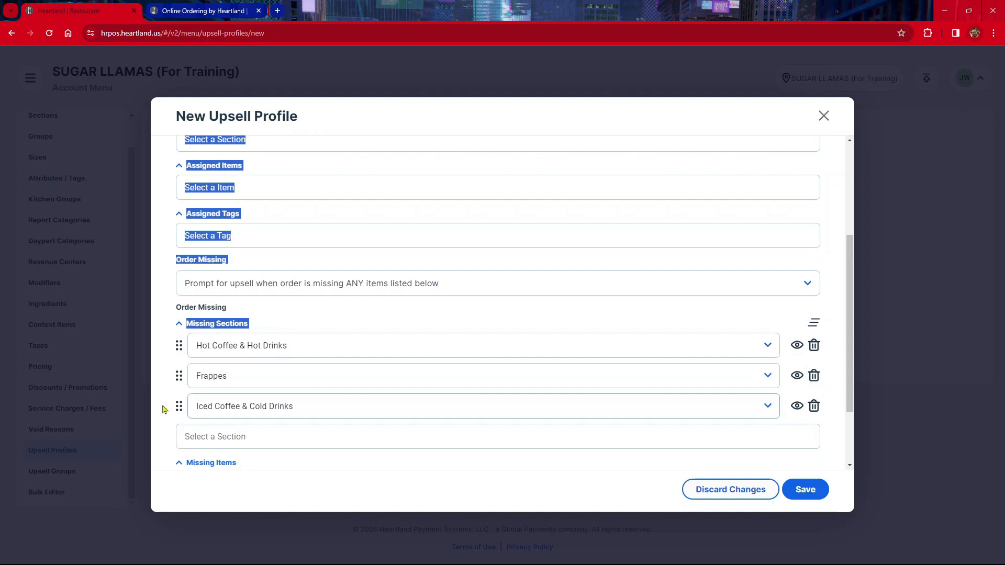
pyautogui.click(157, 375)
pyautogui.scroll(-1, 286, 410)
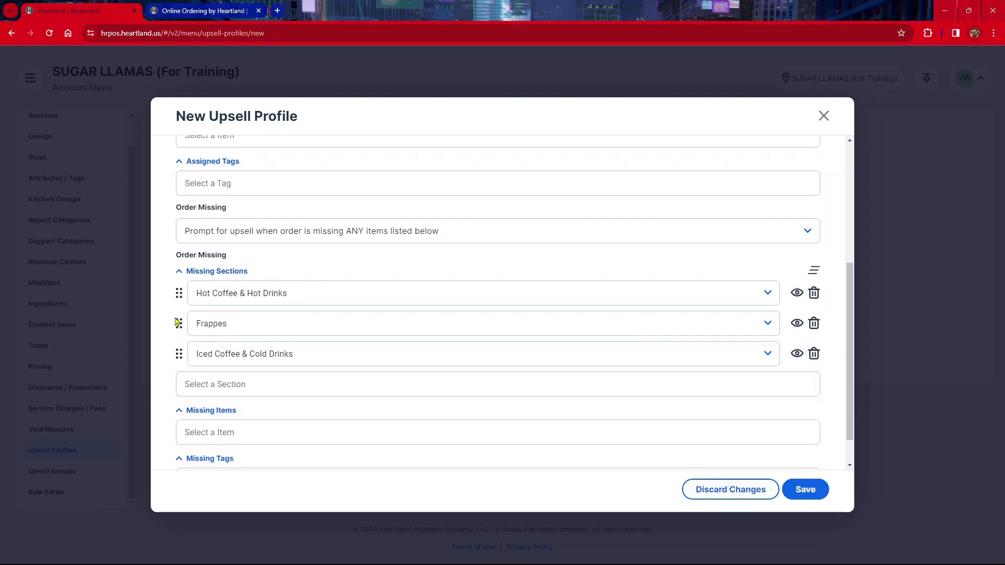
pyautogui.moveTo(178, 322); pyautogui.dragTo(177, 350)
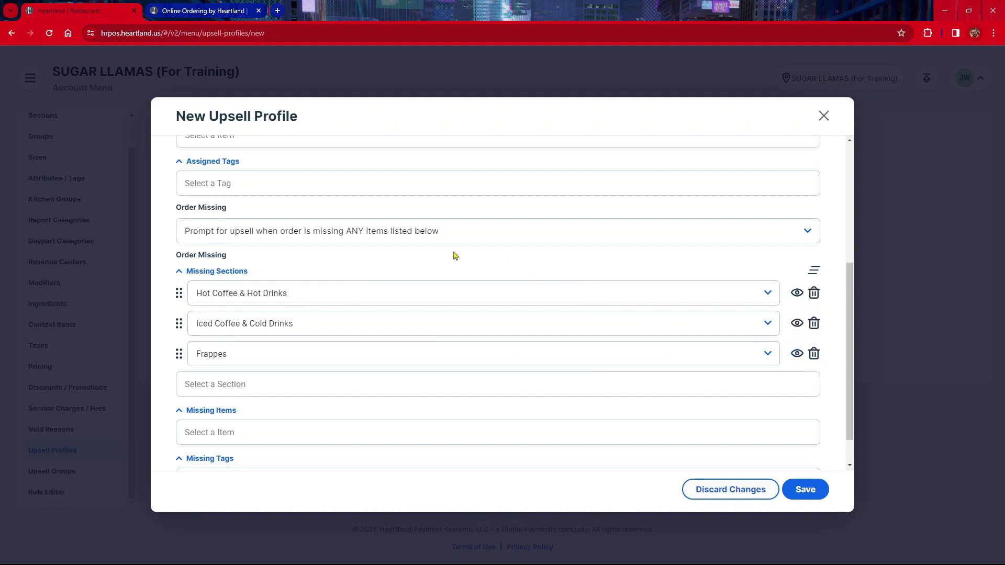
# Review the whole upsell profile form, comparing its assigned sections with its missing sections, items and tags
pyautogui.scroll(-1, 456, 258)
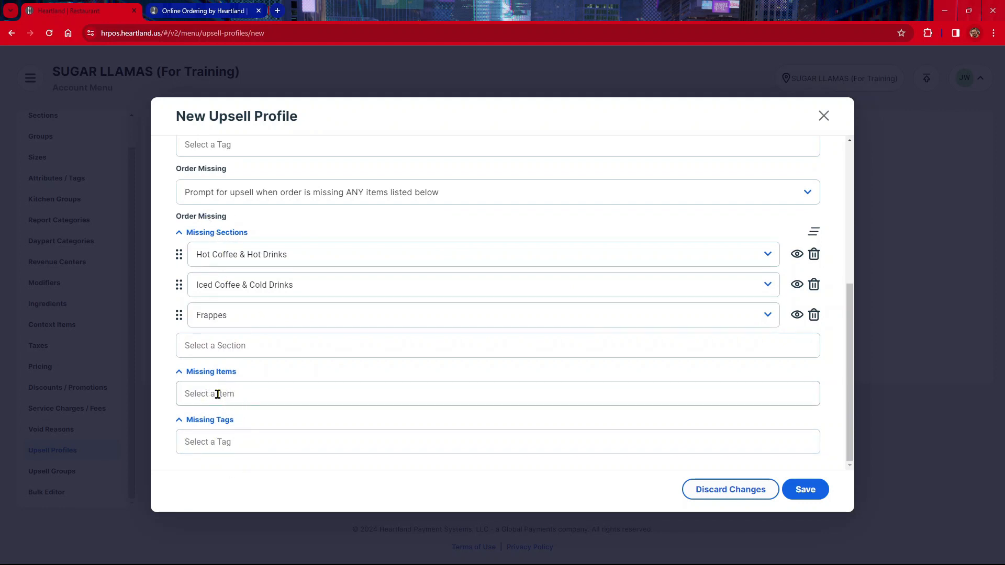
pyautogui.scroll(3, 246, 236)
pyautogui.scroll(-1, 232, 388)
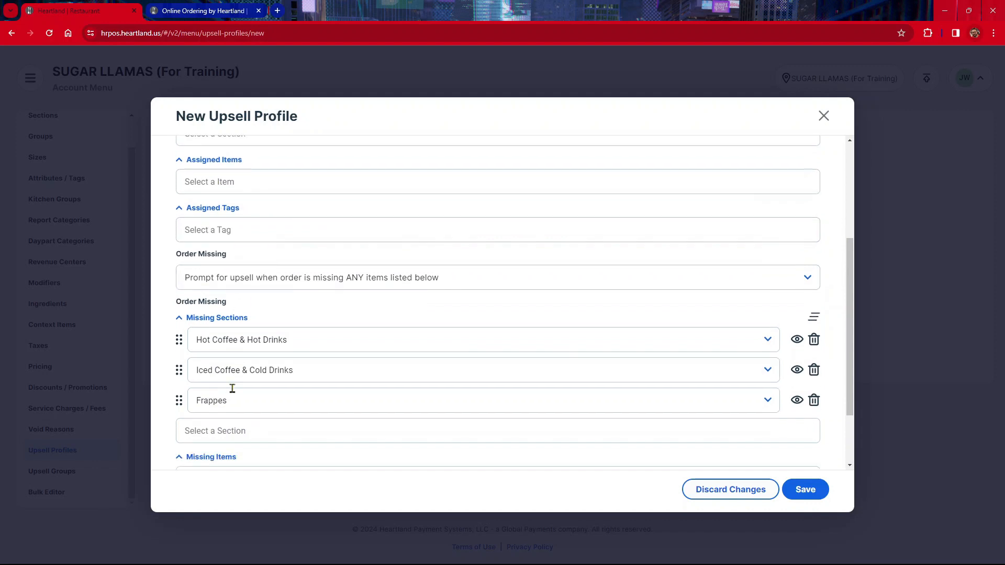
pyautogui.scroll(-2, 232, 388)
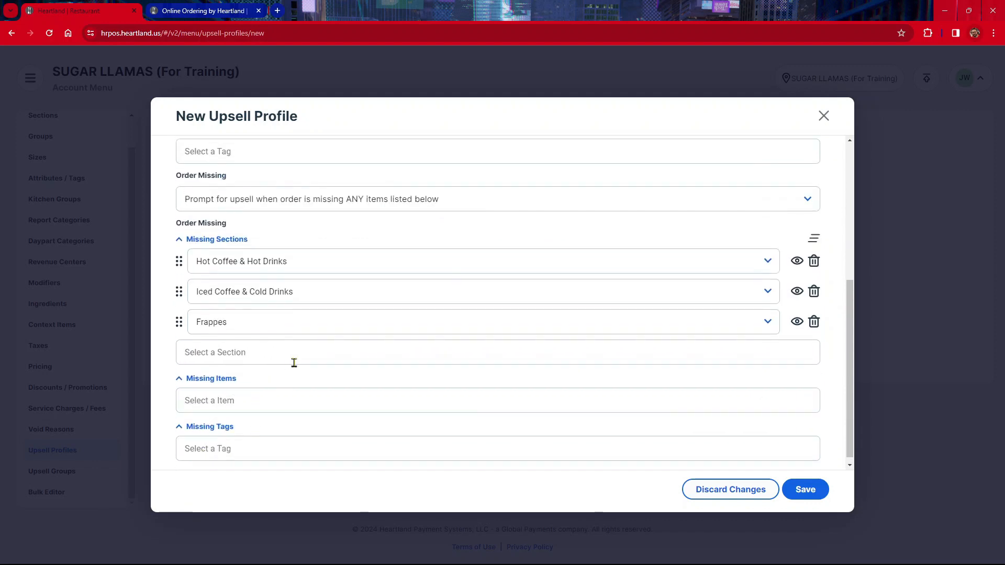
pyautogui.scroll(3, 347, 361)
pyautogui.scroll(2, 350, 378)
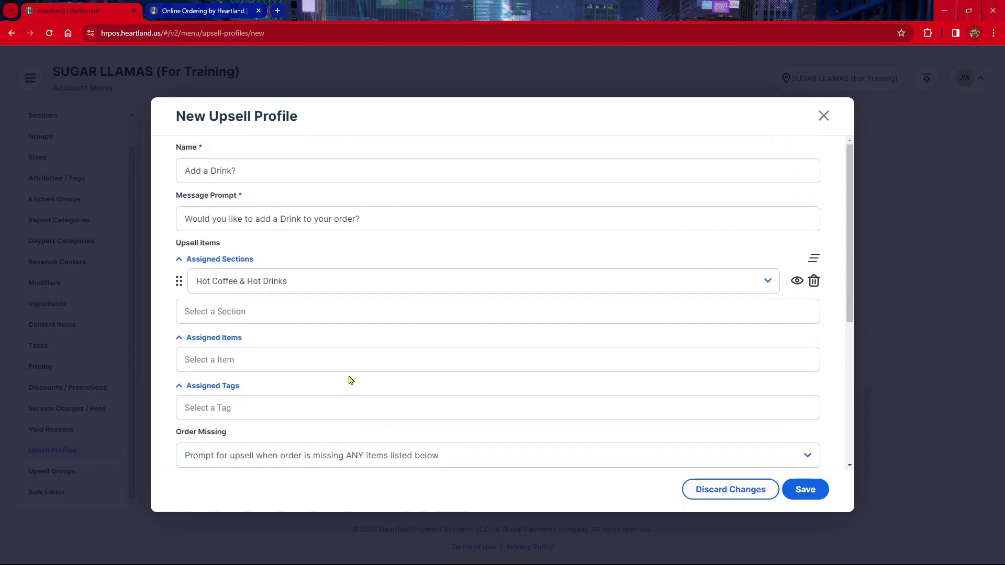
pyautogui.scroll(-5, 348, 381)
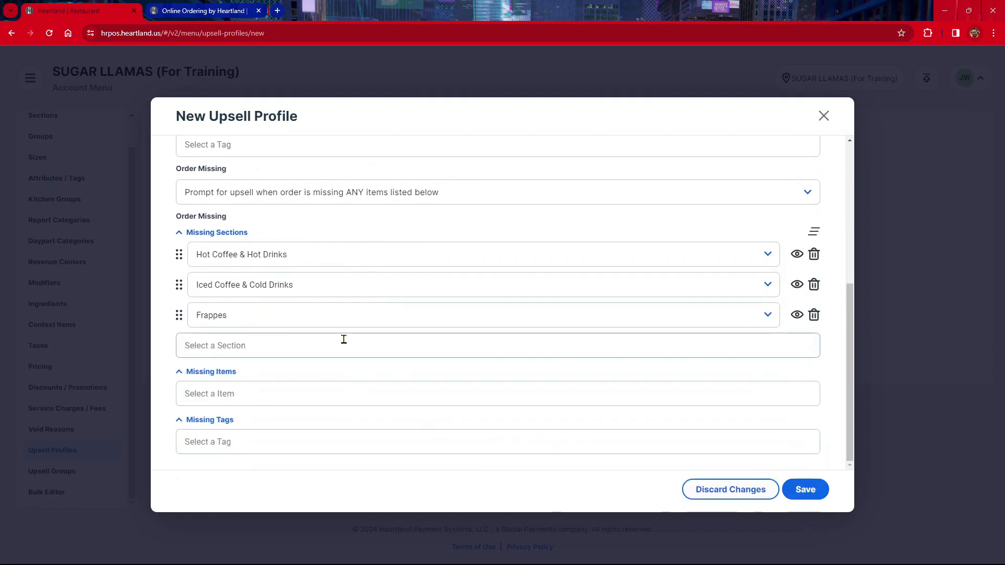
pyautogui.scroll(2, 293, 330)
pyautogui.scroll(2, 279, 324)
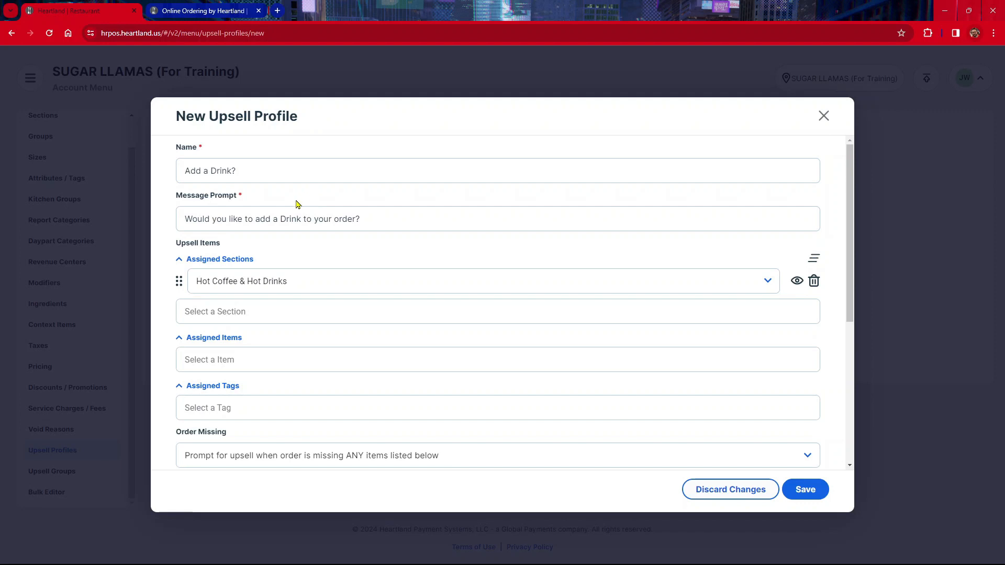
# Check the remaining missing-section settings, save the new upsell profile and close it
pyautogui.scroll(-4, 464, 287)
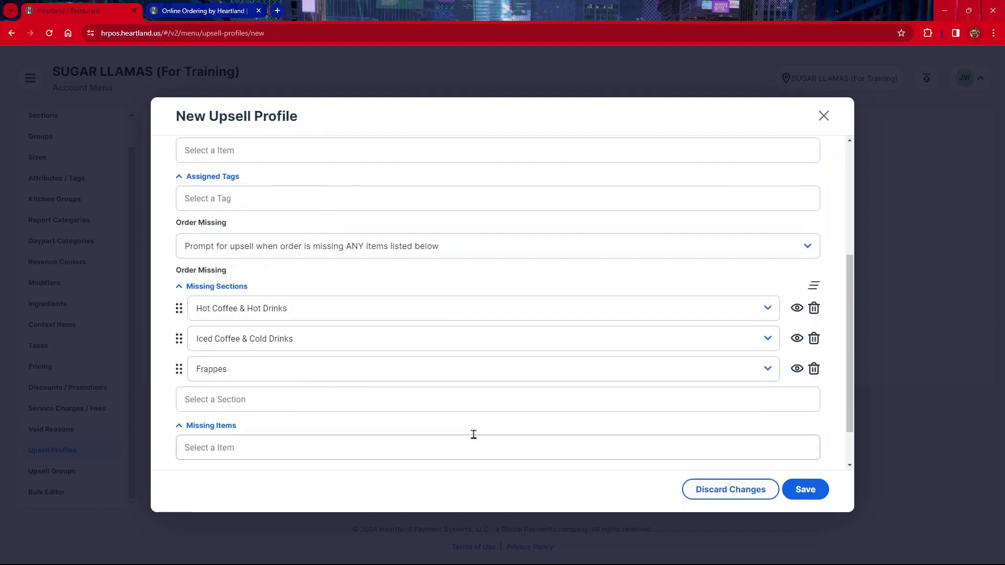
pyautogui.scroll(-1, 473, 434)
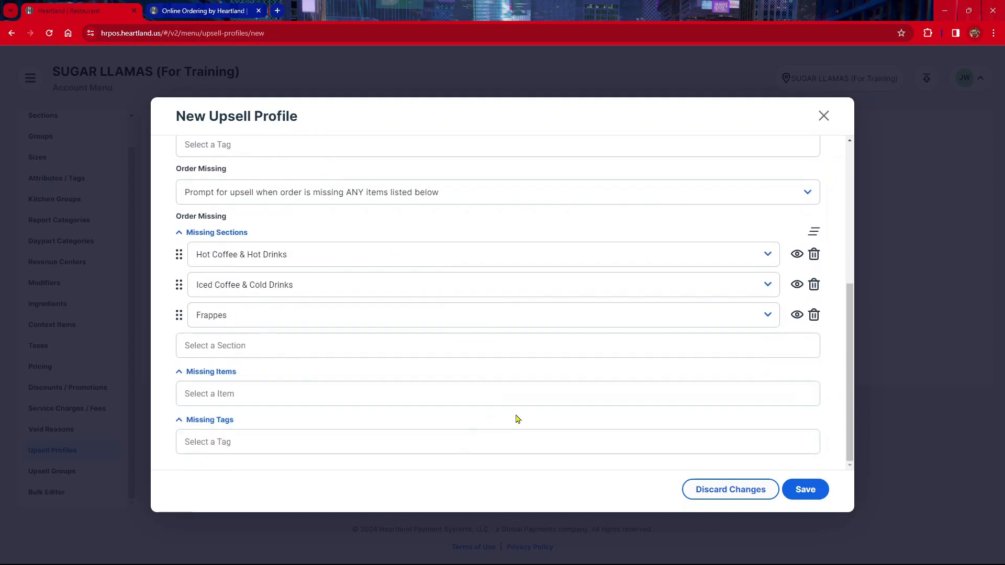
pyautogui.click(806, 490)
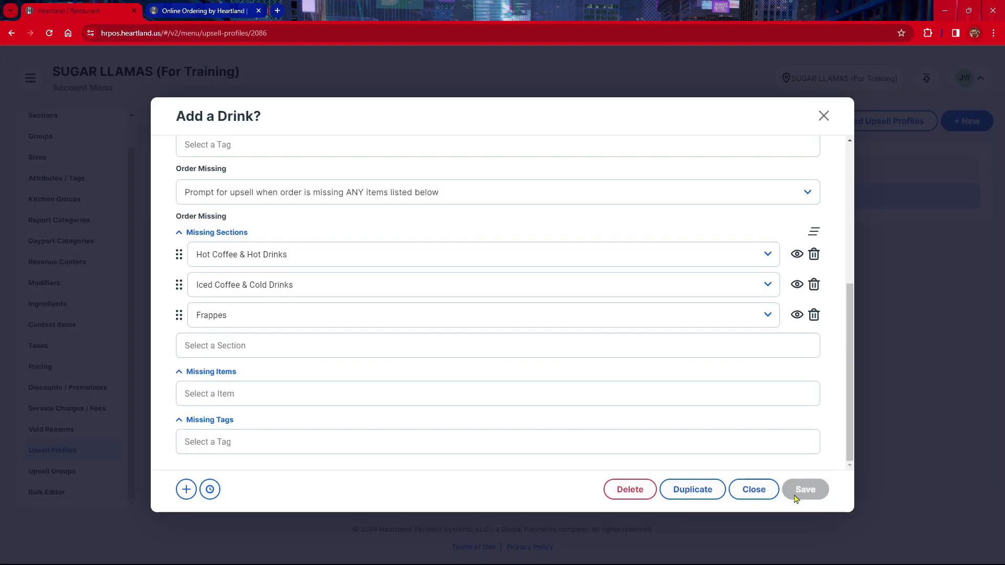
pyautogui.click(753, 490)
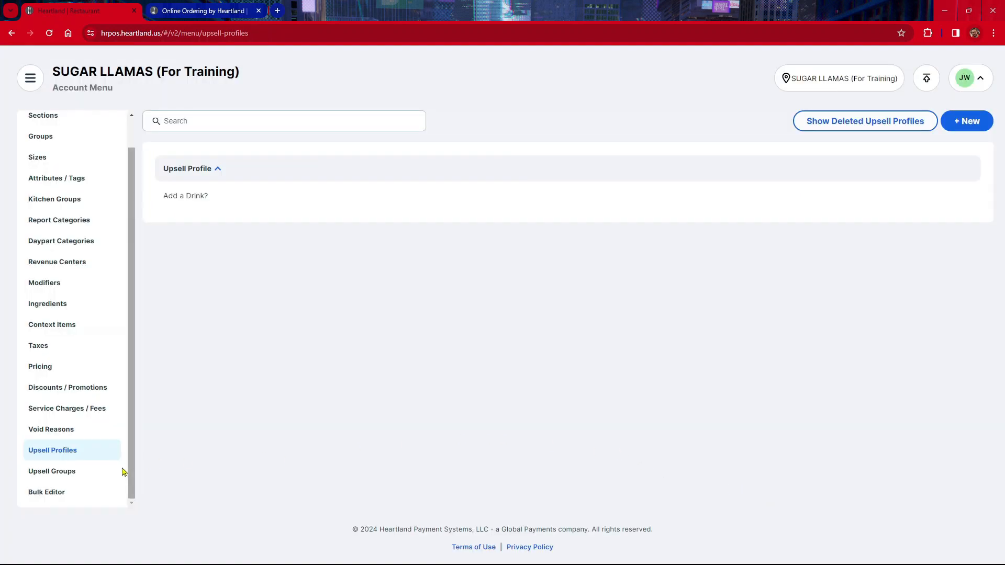
# Create a new upsell group and name it "Add a Drink?"
pyautogui.click(63, 474)
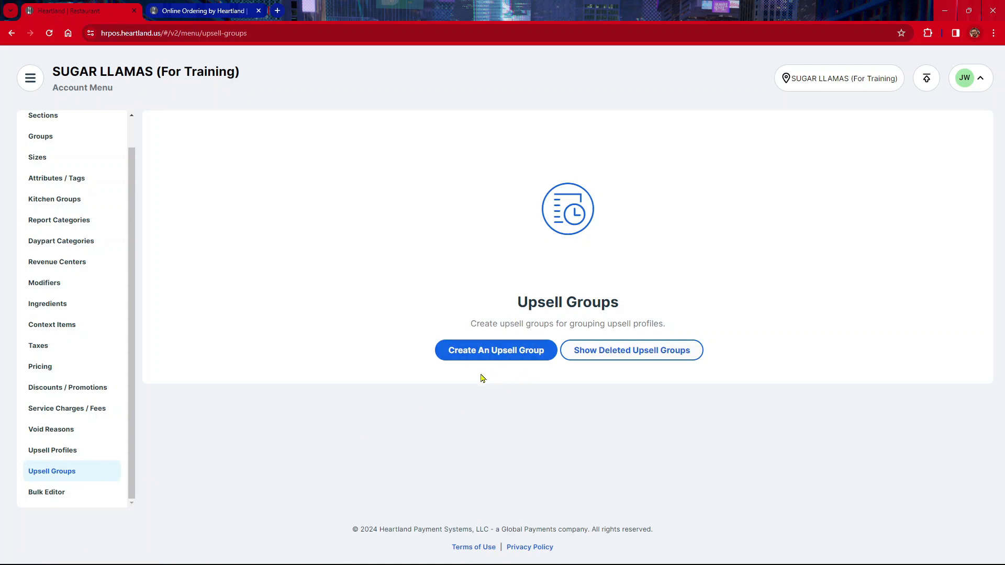
pyautogui.press('ctrl')
pyautogui.press('ctrl')
pyautogui.press('ctrl')
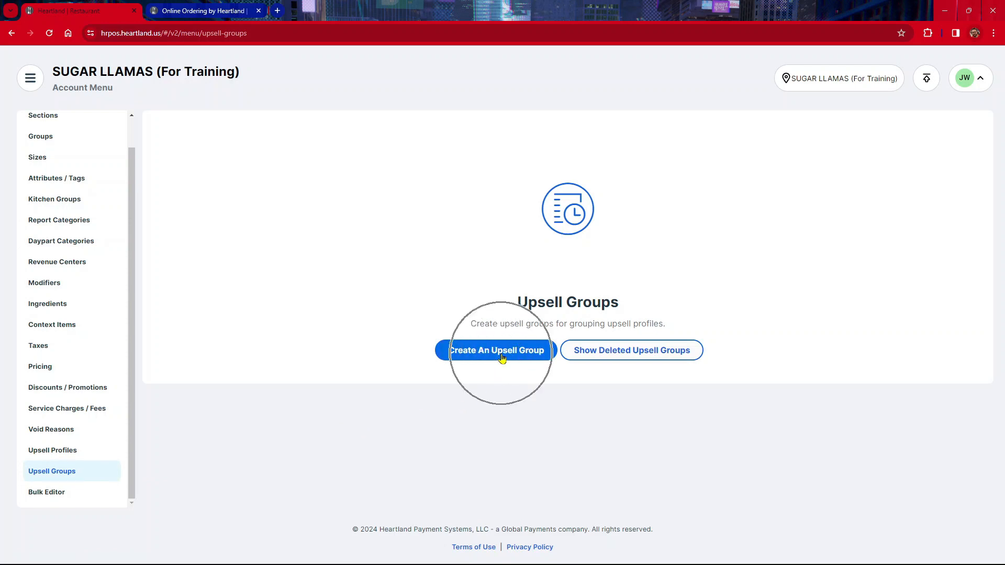
pyautogui.click(501, 356)
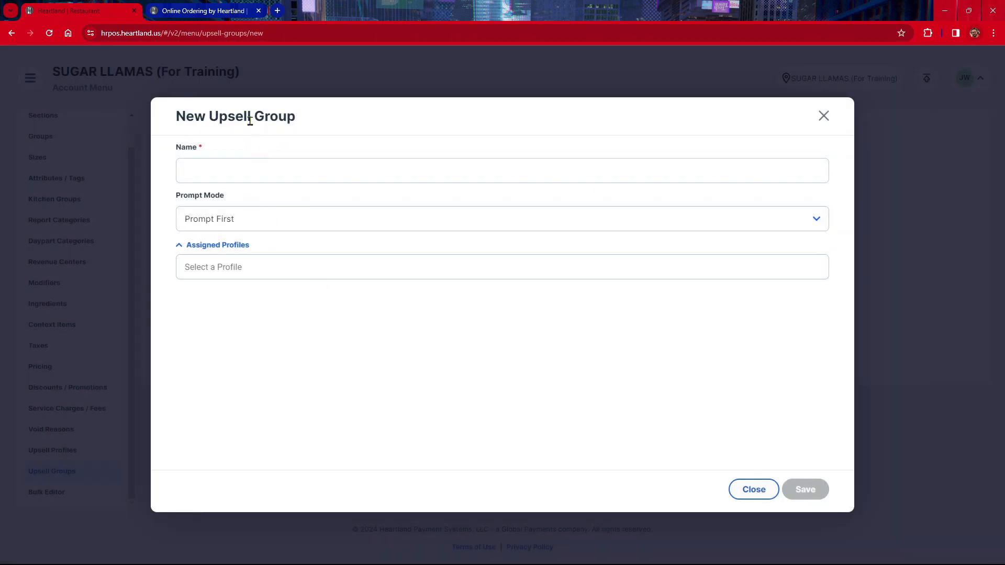
pyautogui.click(205, 167)
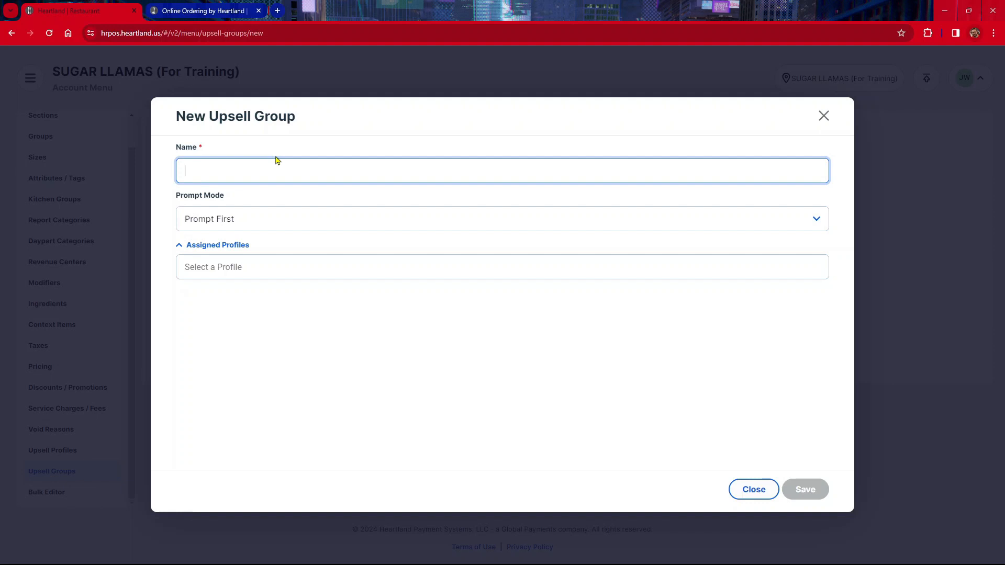
pyautogui.write('A')
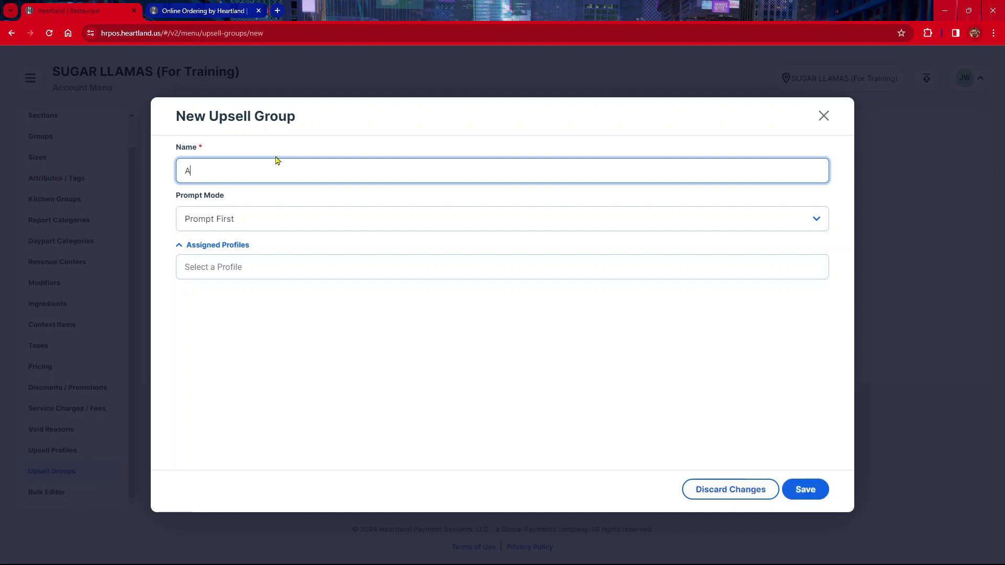
pyautogui.write('dd a Drink?')
# Keep the group's prompt mode at Prompt First, assign the "Add a Drink?" profile, and save and close the group
pyautogui.click(279, 219)
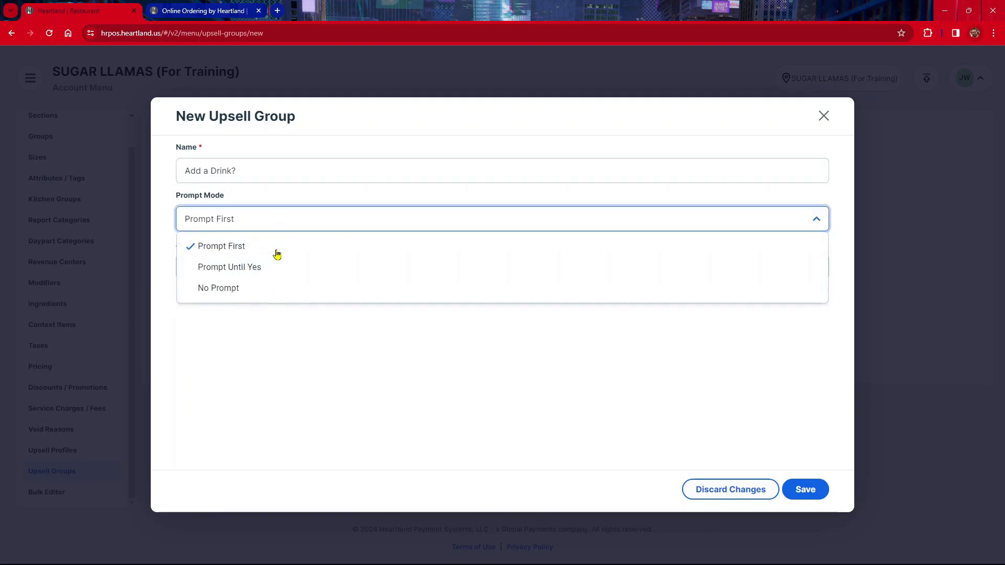
pyautogui.click(276, 255)
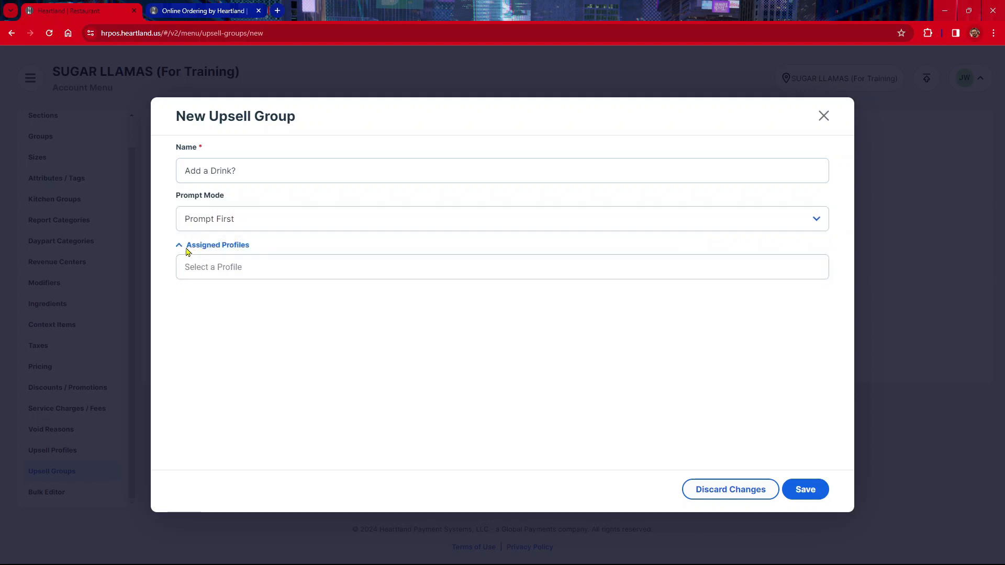
pyautogui.click(242, 269)
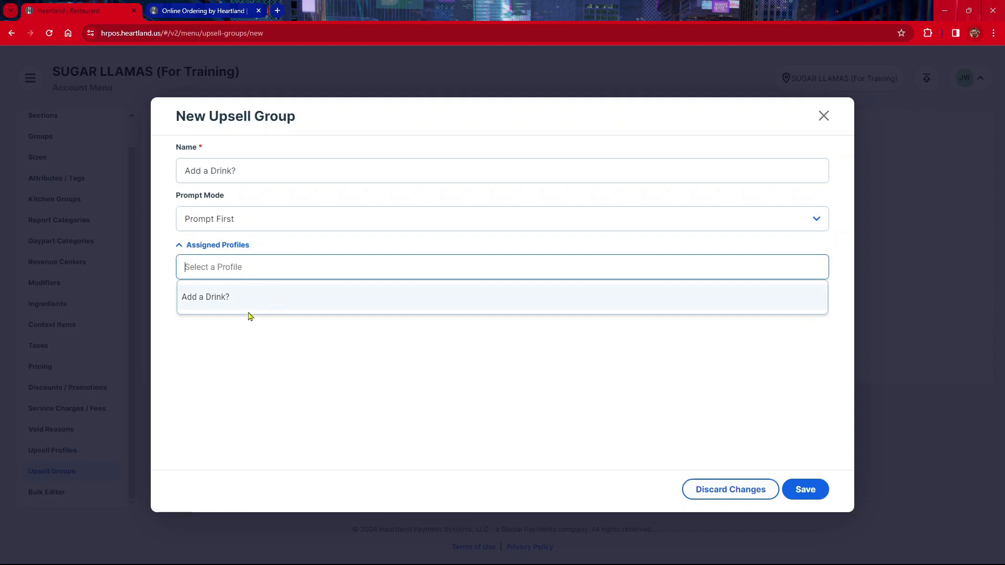
pyautogui.click(267, 297)
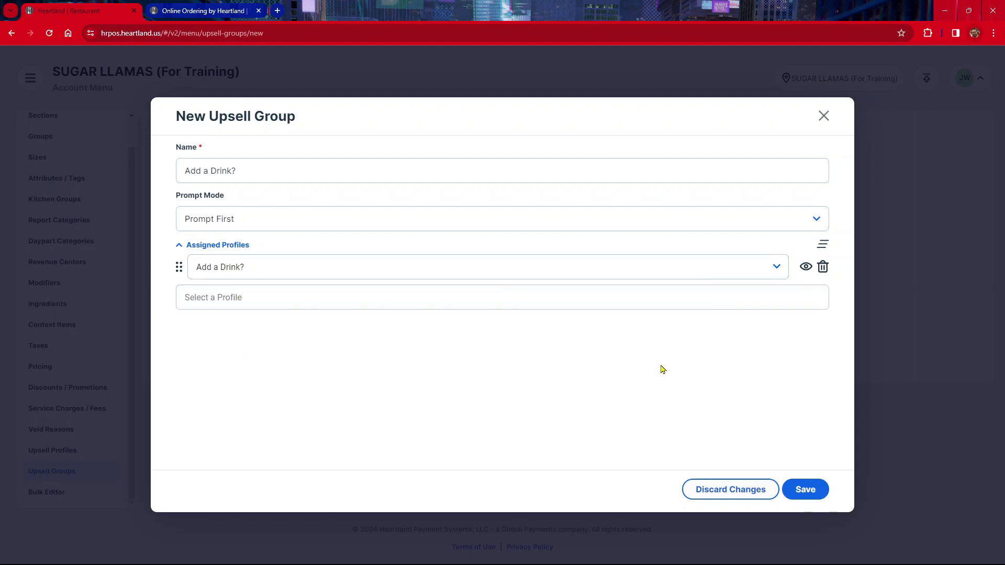
pyautogui.click(809, 488)
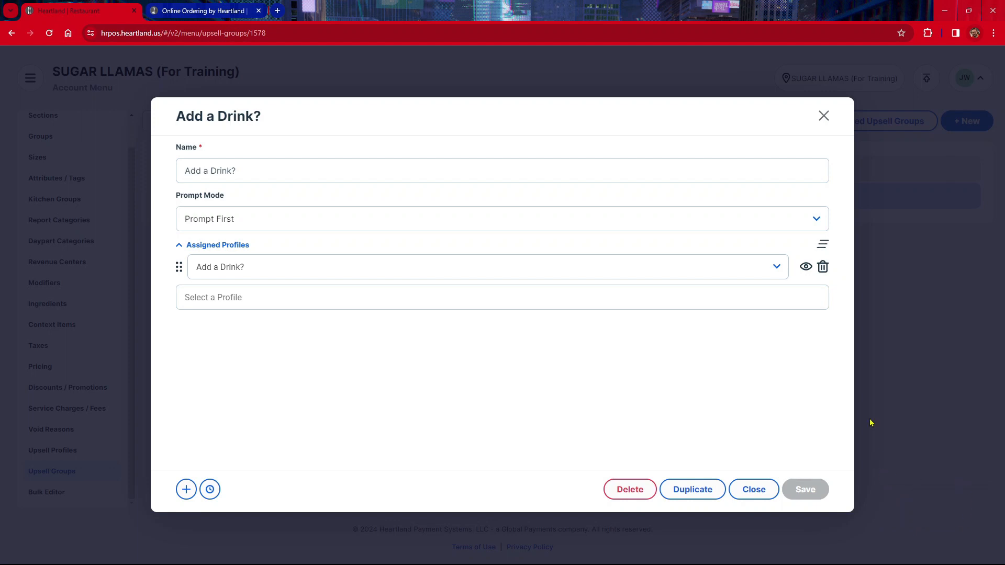
pyautogui.click(754, 484)
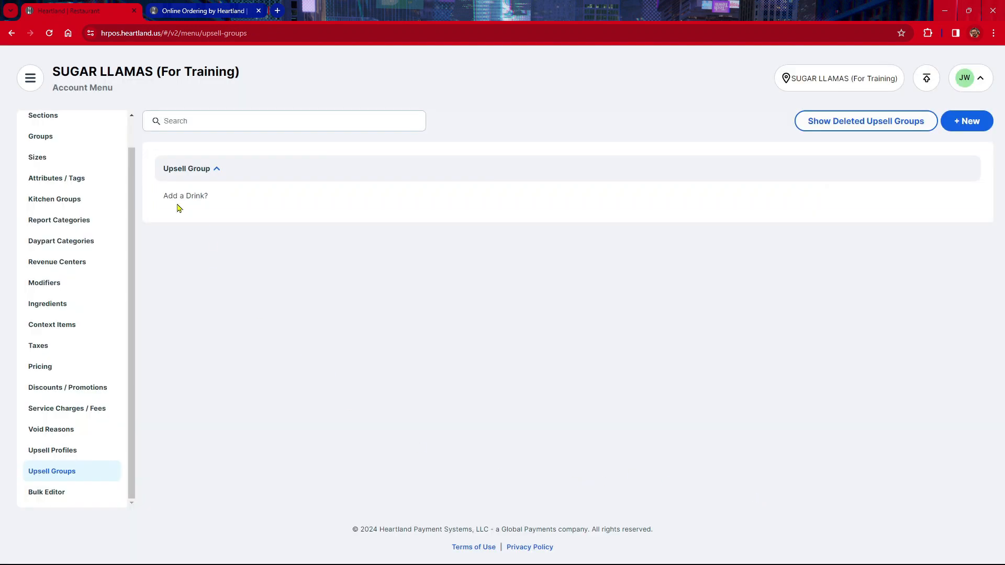
# Open the Online Ordering settings of Location Setup, beyond the General ones
pyautogui.click(37, 87)
pyautogui.click(251, 93)
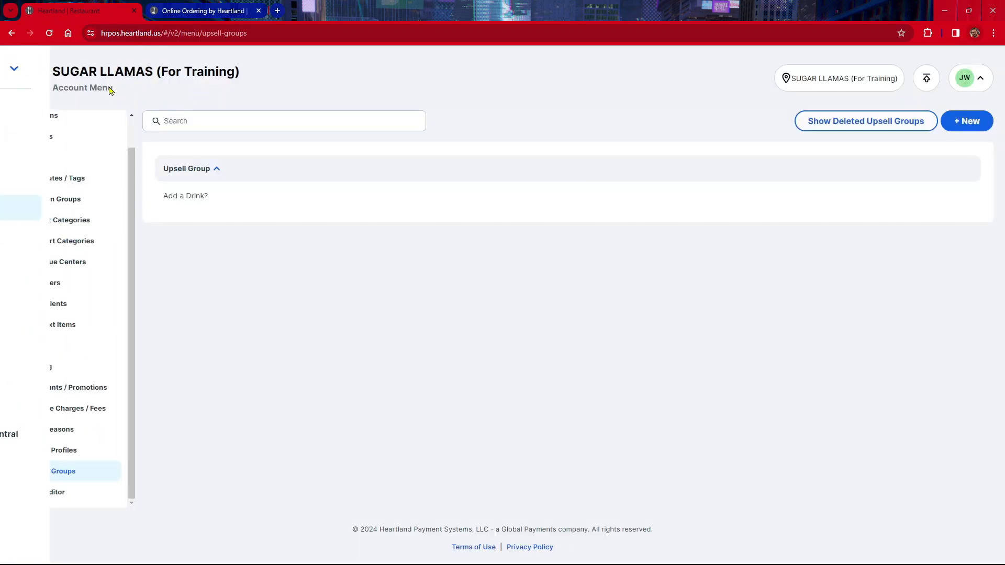
pyautogui.click(29, 83)
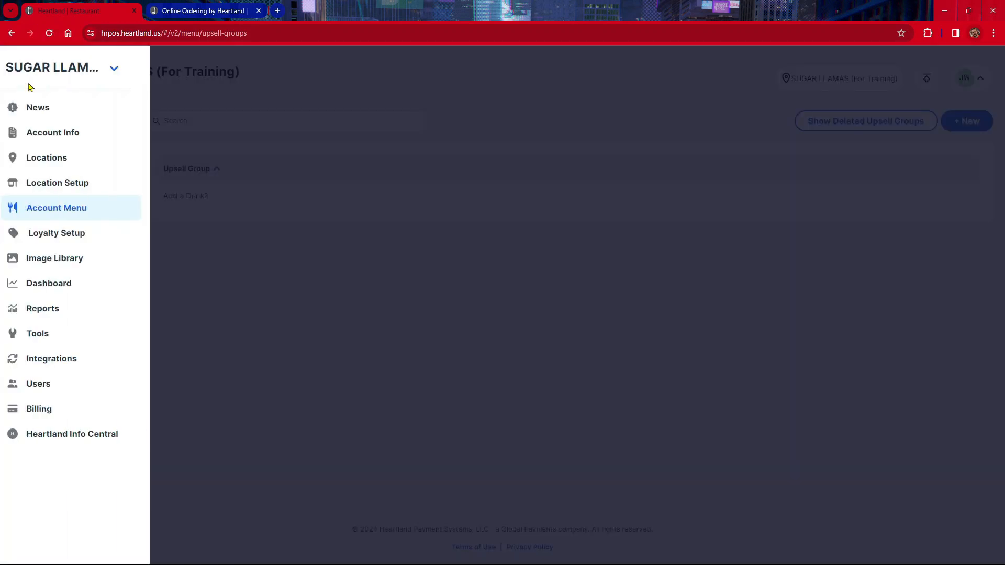
pyautogui.click(71, 188)
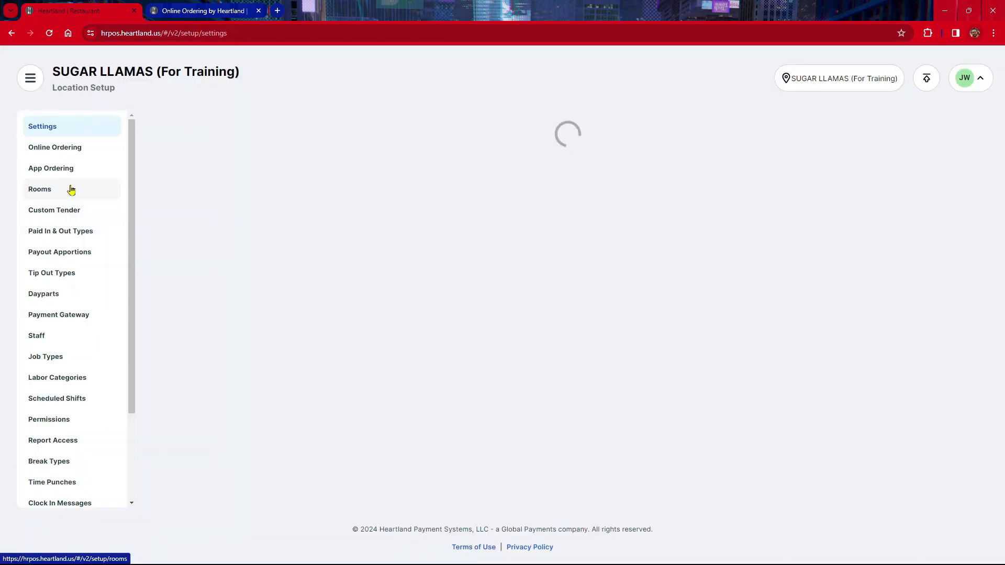
pyautogui.click(94, 159)
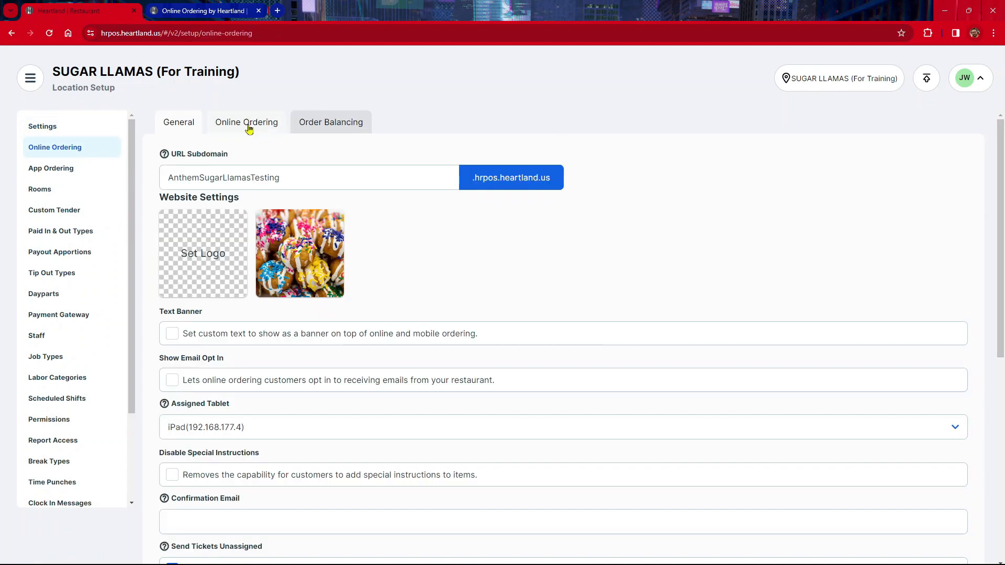
pyautogui.click(249, 126)
# Set the upsell group of the Carryout menu to "Add a Drink?", then save and publish the location's changes
pyautogui.scroll(-15, 255, 231)
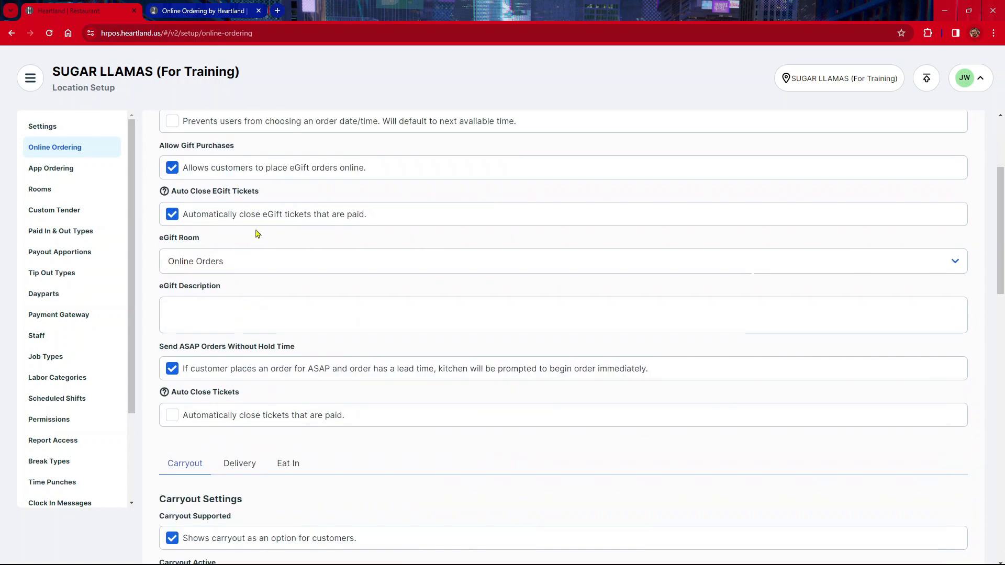
pyautogui.scroll(-3, 254, 230)
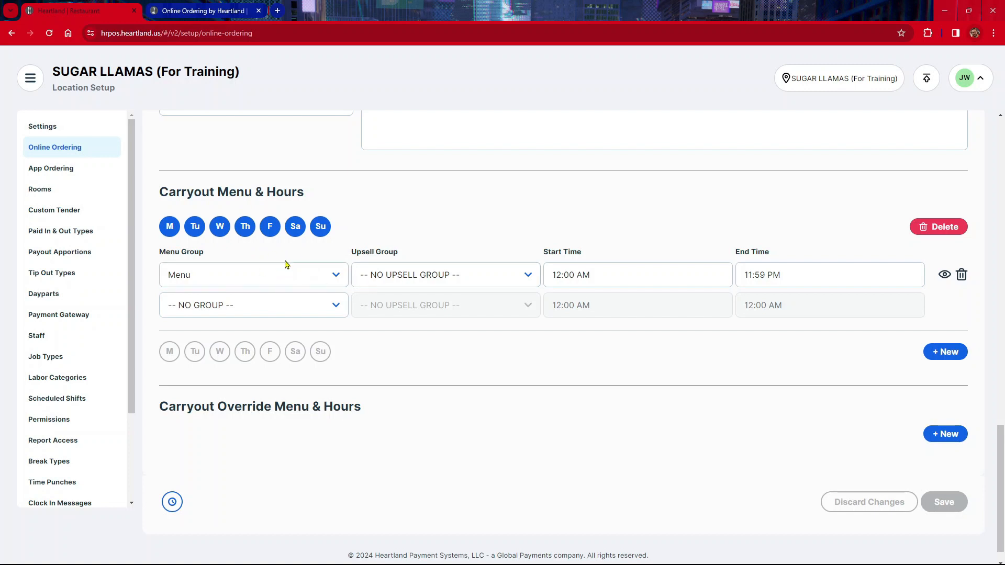
pyautogui.click(477, 284)
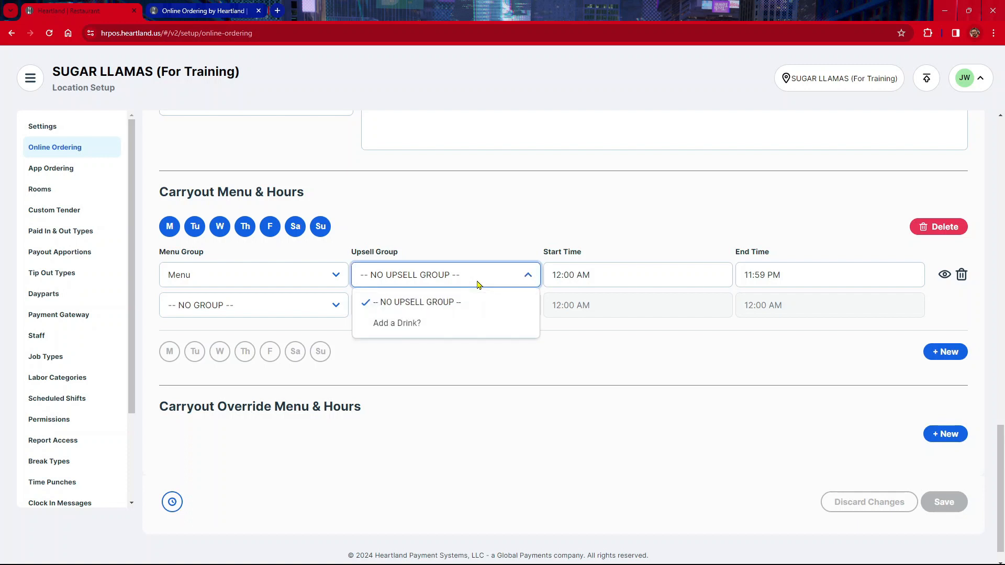
pyautogui.click(417, 324)
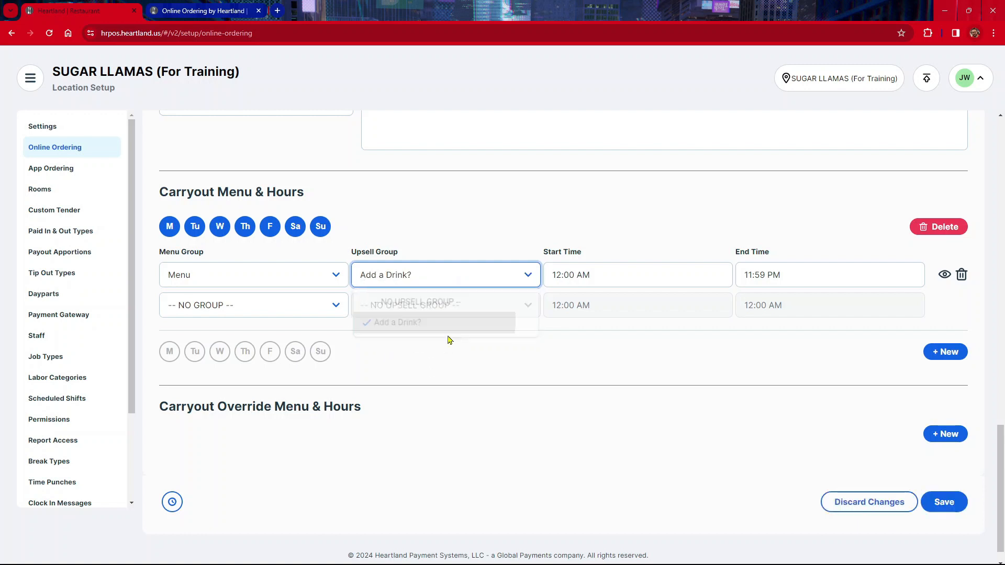
pyautogui.click(958, 506)
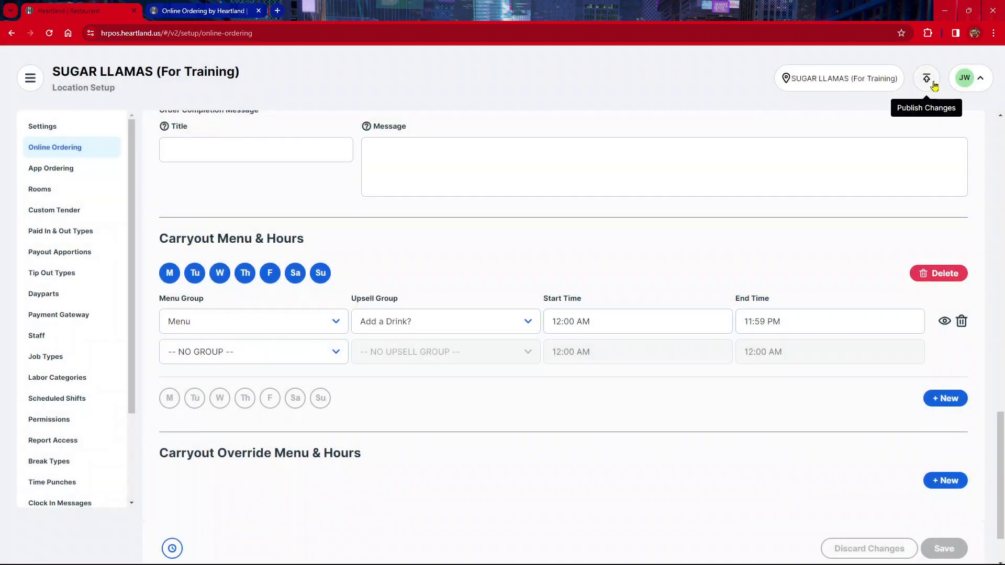
pyautogui.click(924, 79)
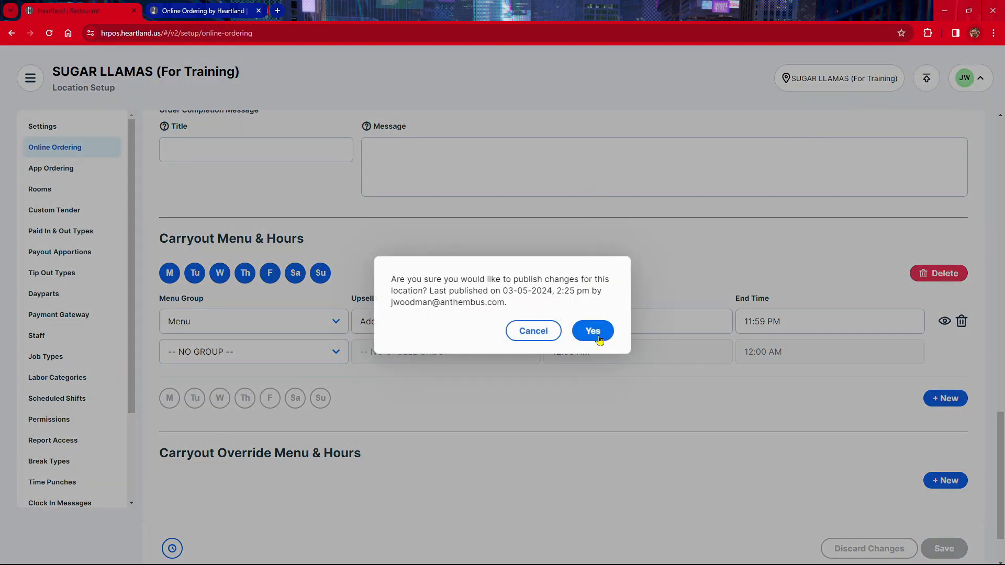
pyautogui.click(595, 338)
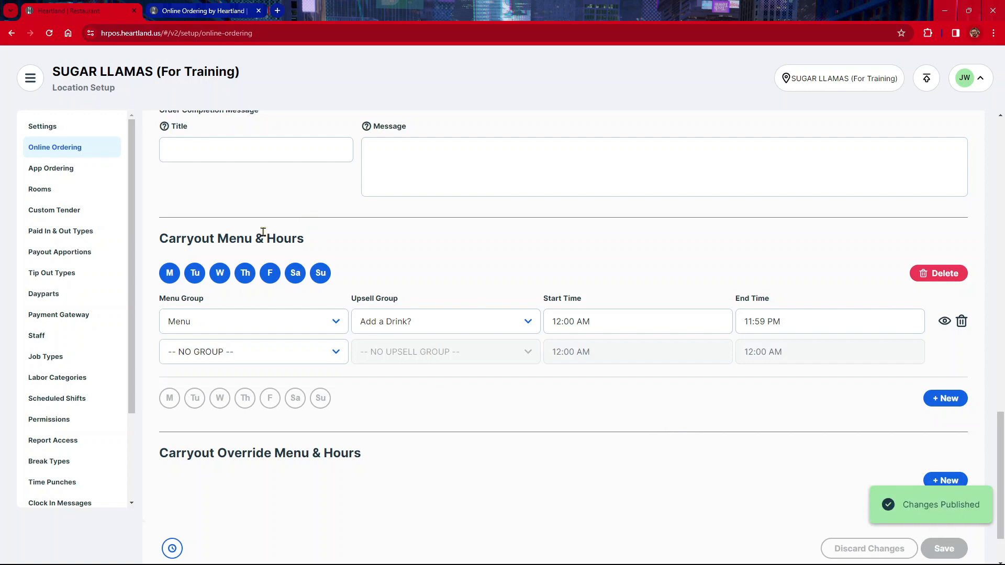
# Switch to the restaurant's online ordering site, reload it and start a pickup order for as soon as possible
pyautogui.click(205, 15)
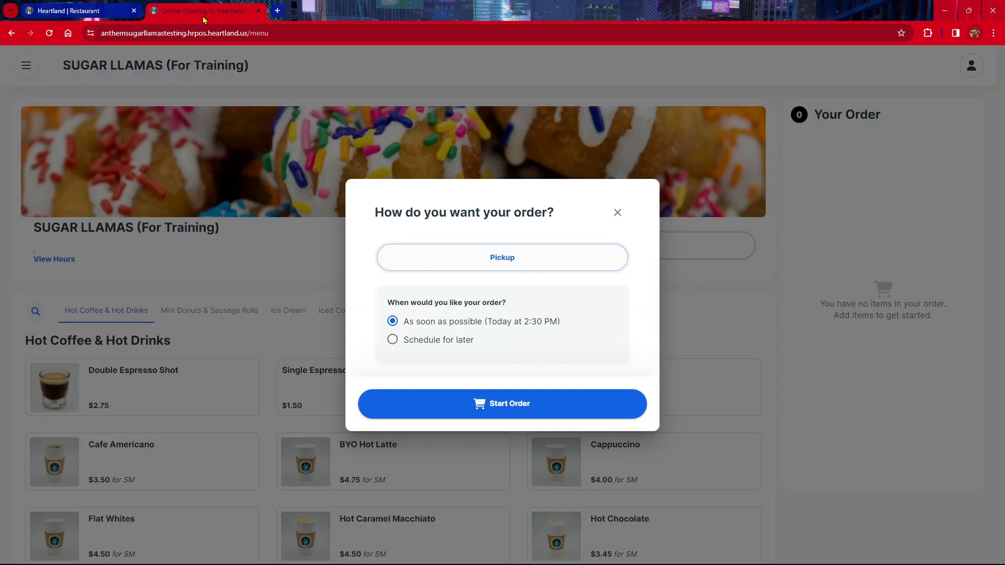
pyautogui.click(49, 33)
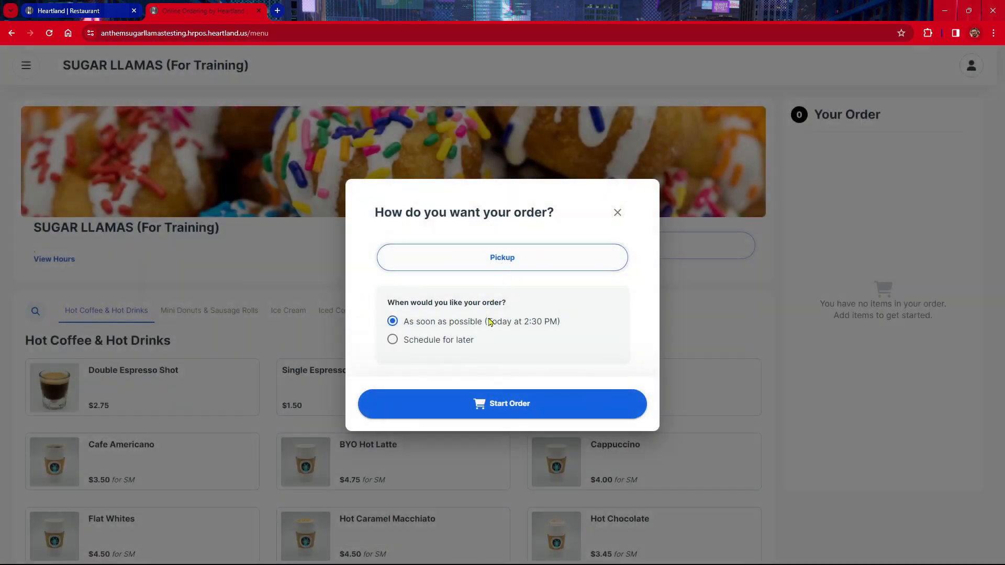
pyautogui.click(504, 411)
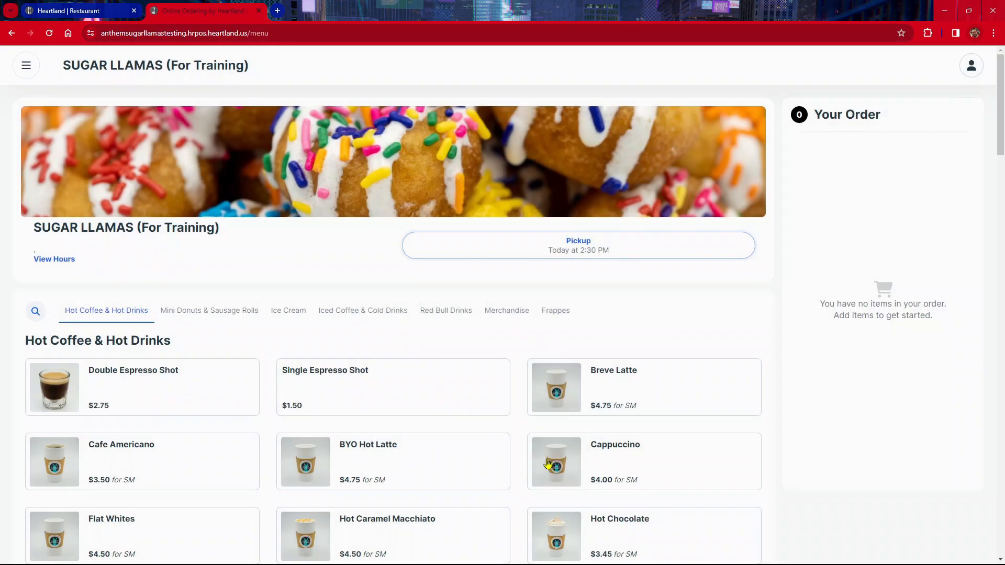
# Add 12 Donuts with the Pancake and Reese's Peanut Butter flavors to the order
pyautogui.scroll(-10, 597, 414)
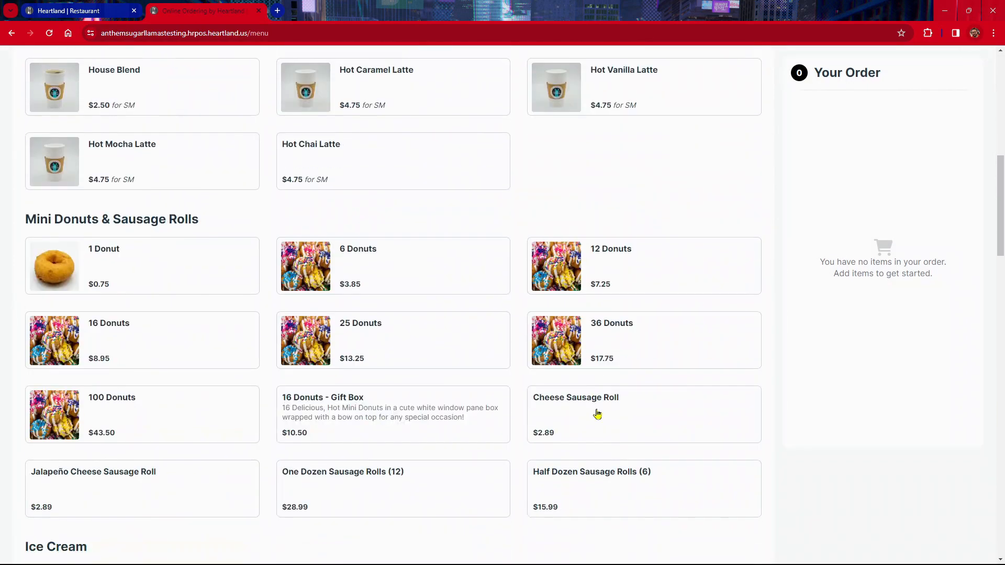
pyautogui.scroll(-1, 597, 414)
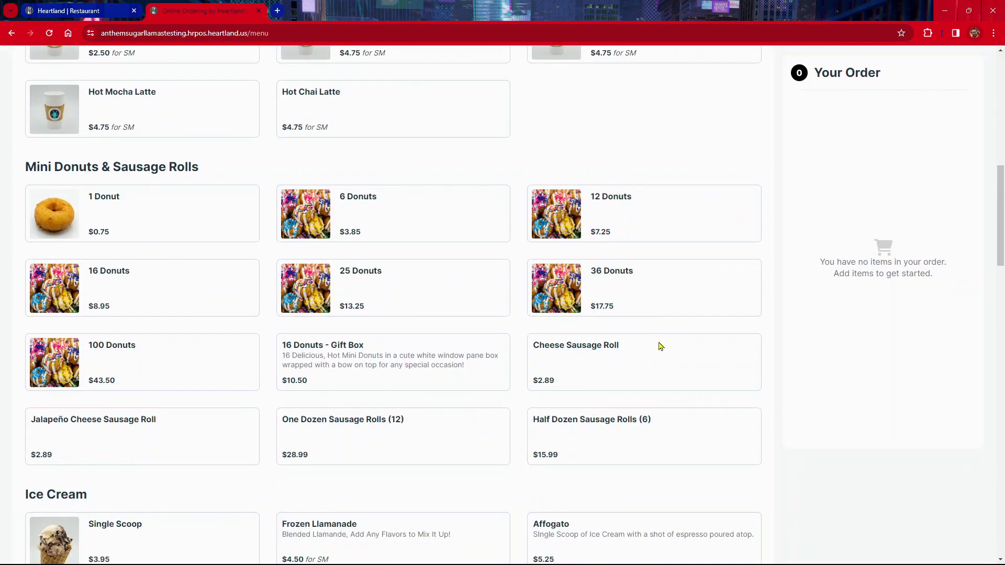
pyautogui.scroll(-8, 498, 350)
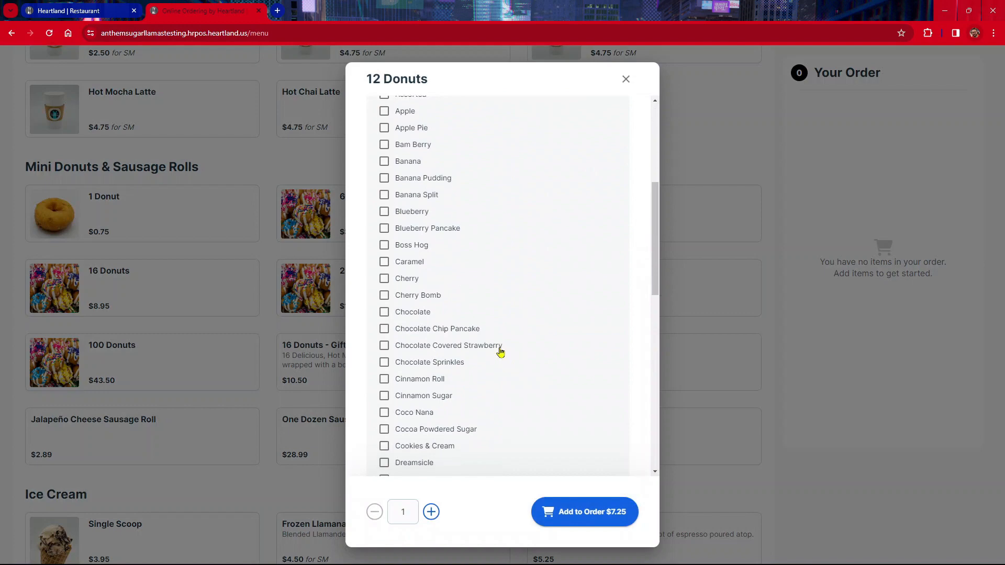
pyautogui.scroll(-5, 495, 352)
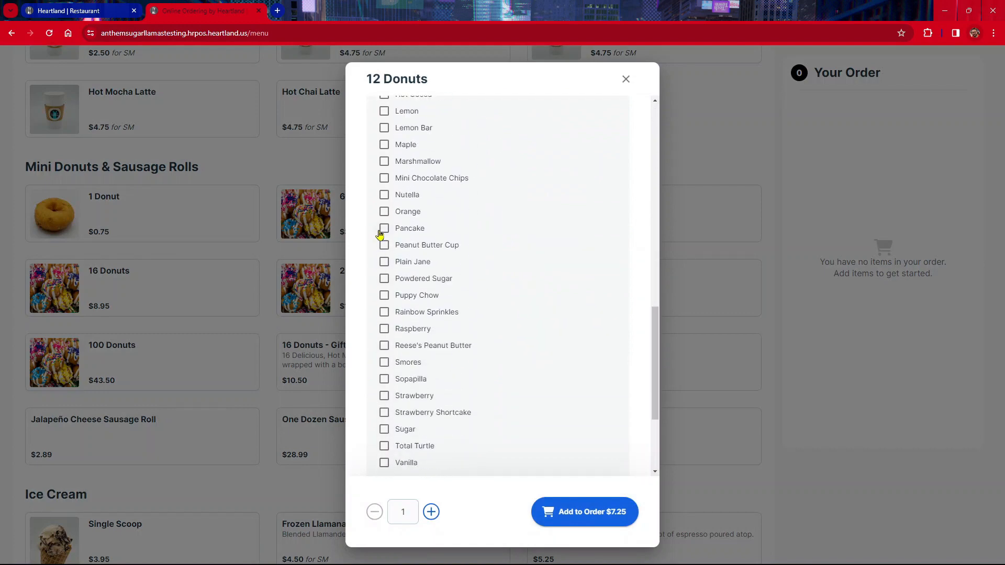
pyautogui.click(385, 231)
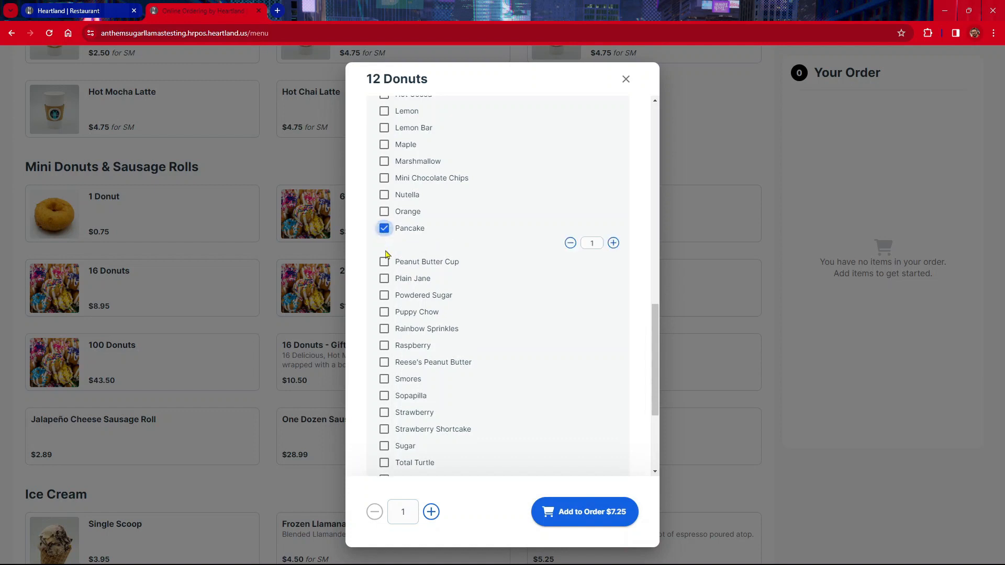
pyautogui.click(384, 366)
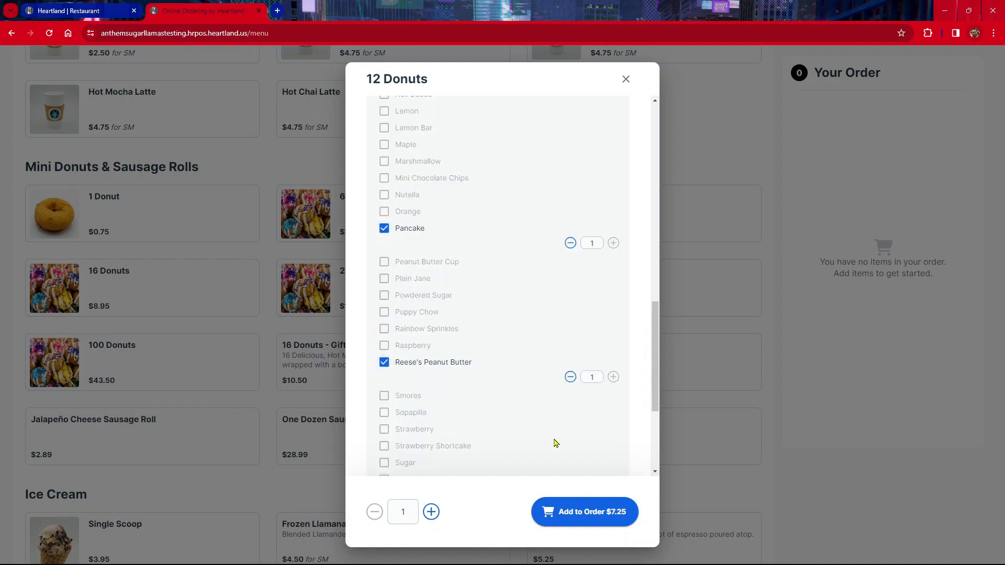
pyautogui.click(573, 518)
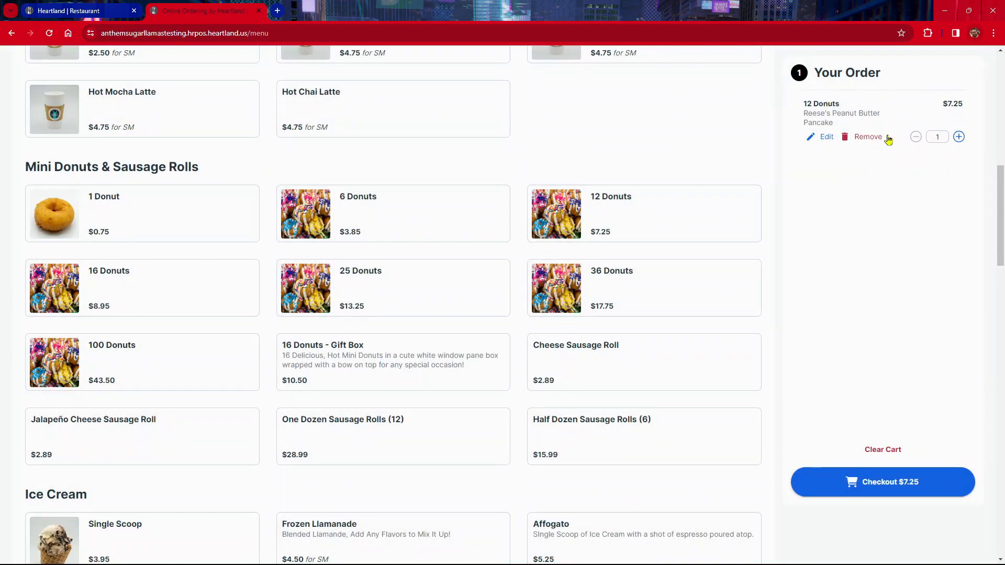
# Proceed to checkout and follow the drink upsell prompt to browse the Hot Coffee & Hot Drinks section
pyautogui.click(884, 492)
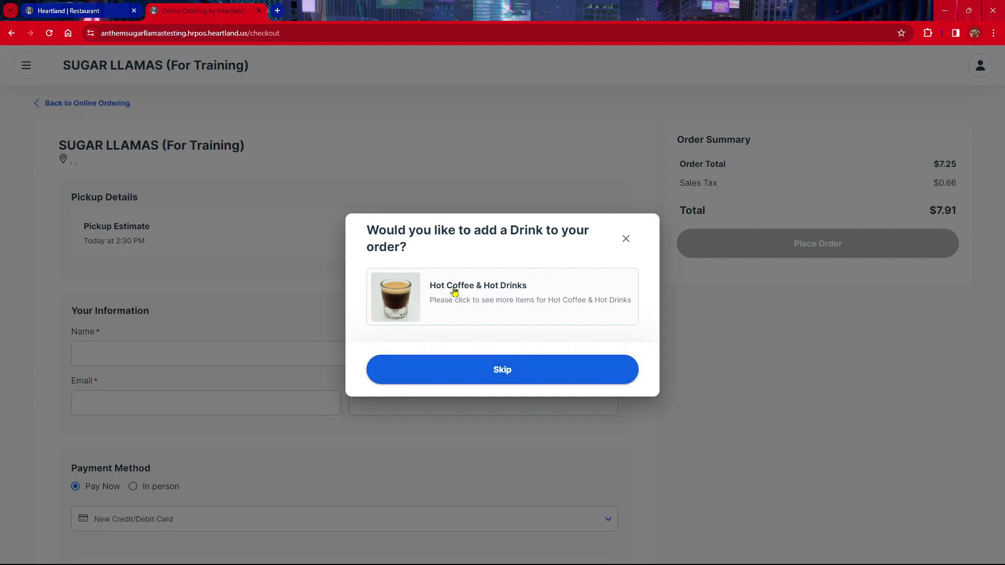
pyautogui.click(510, 382)
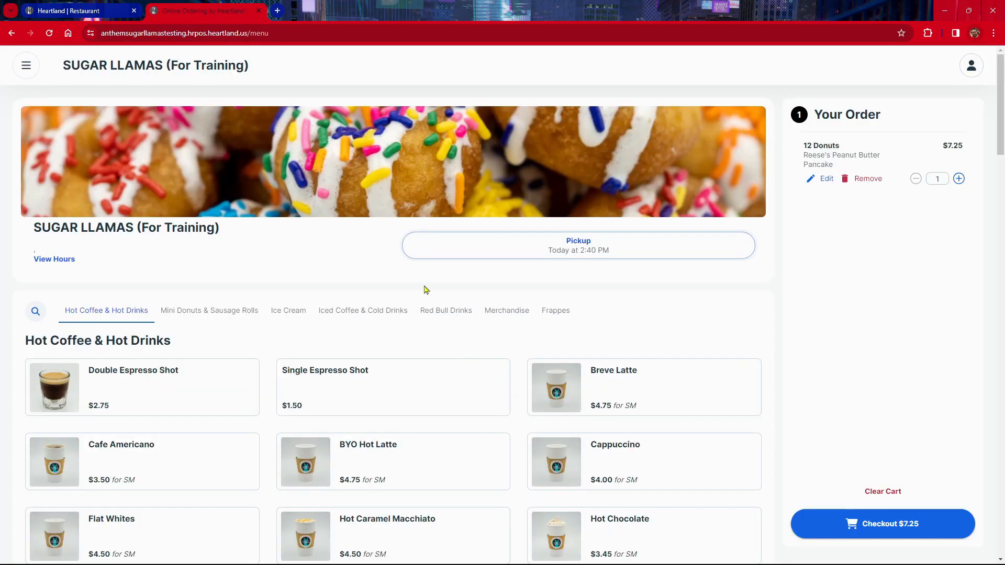
pyautogui.scroll(-5, 524, 412)
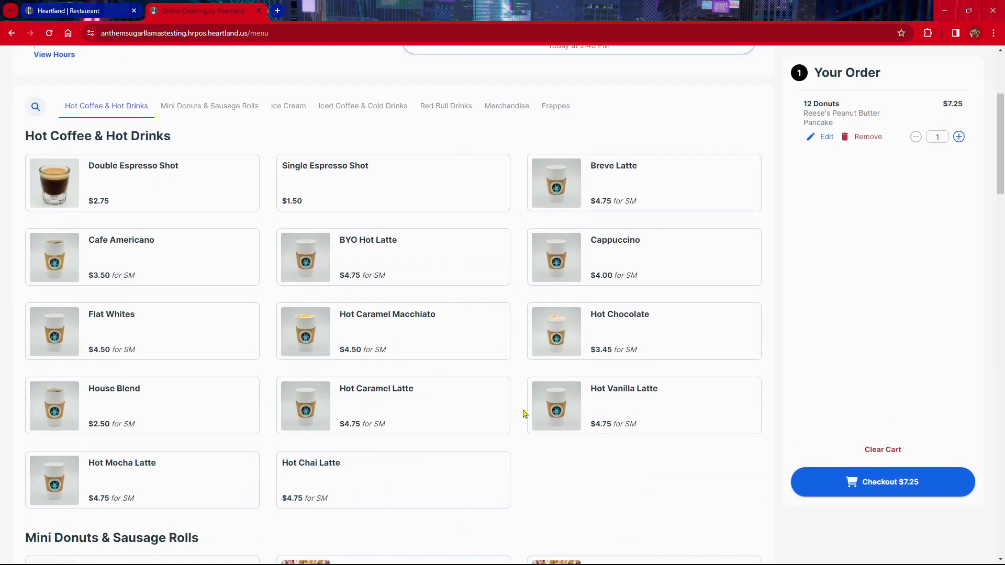
pyautogui.scroll(2, 536, 368)
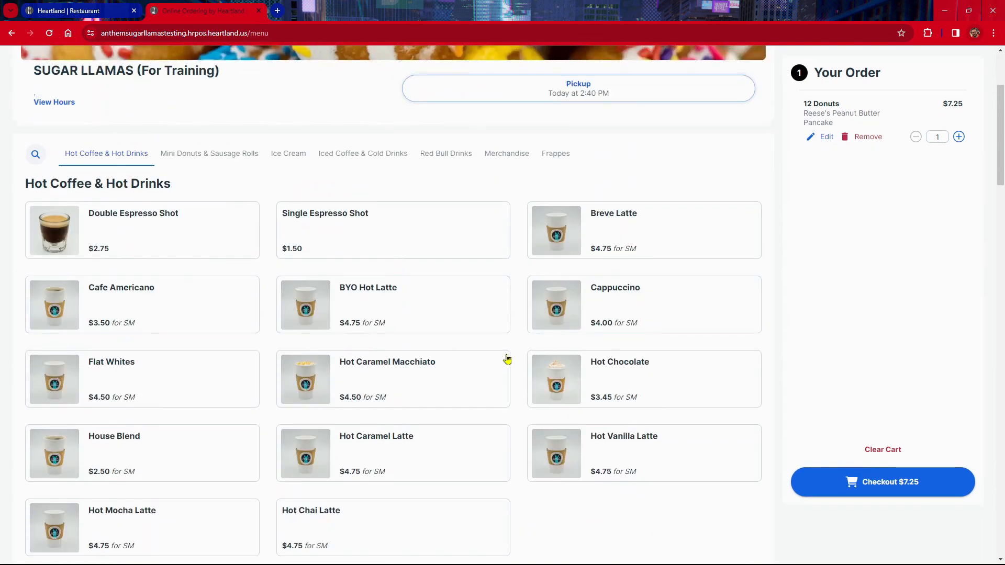